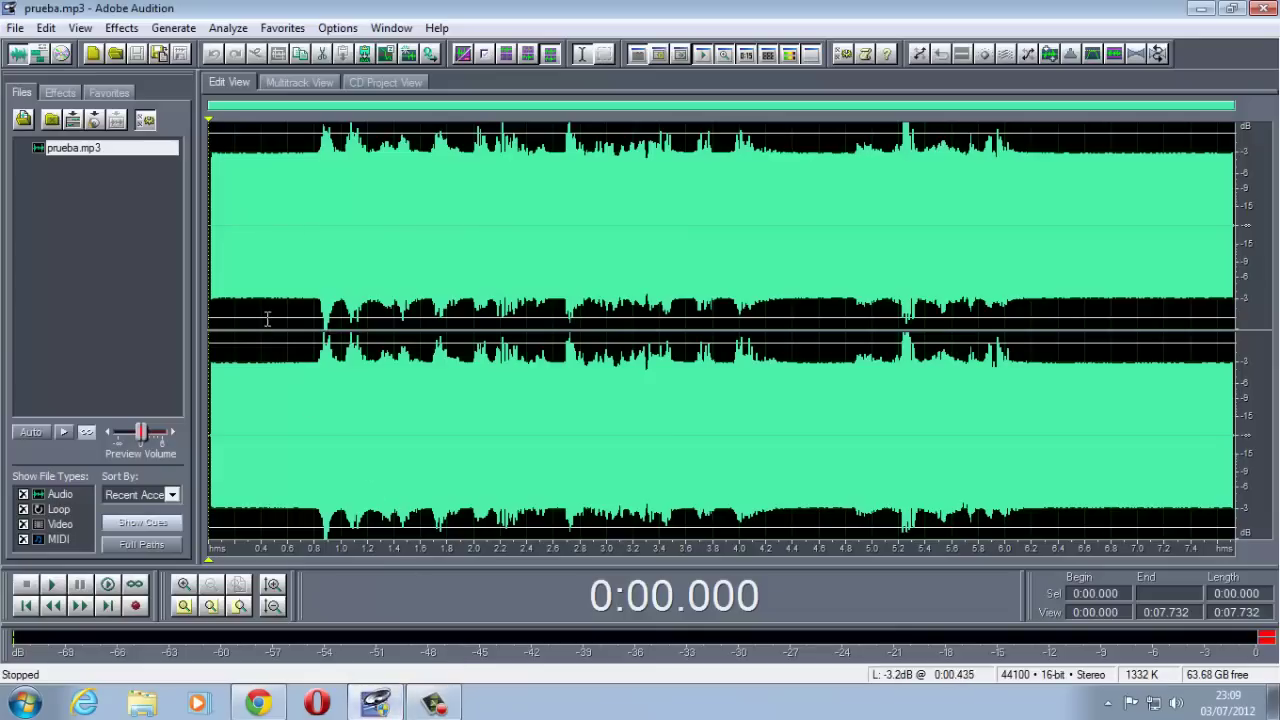
# Step: Play the prueba.mp3 recording from its beginning to hear the constant background tone, and stop playback
pyautogui.moveTo(274, 303); pyautogui.dragTo(212, 303)
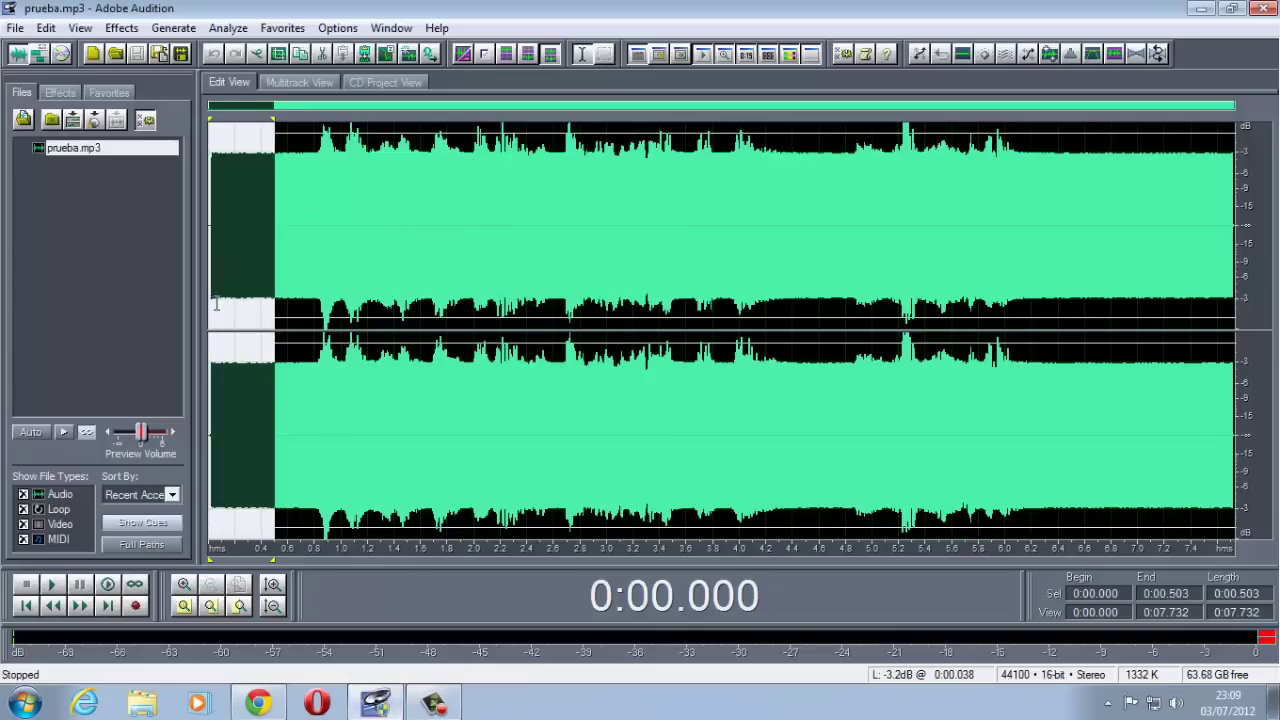
pyautogui.click(234, 300)
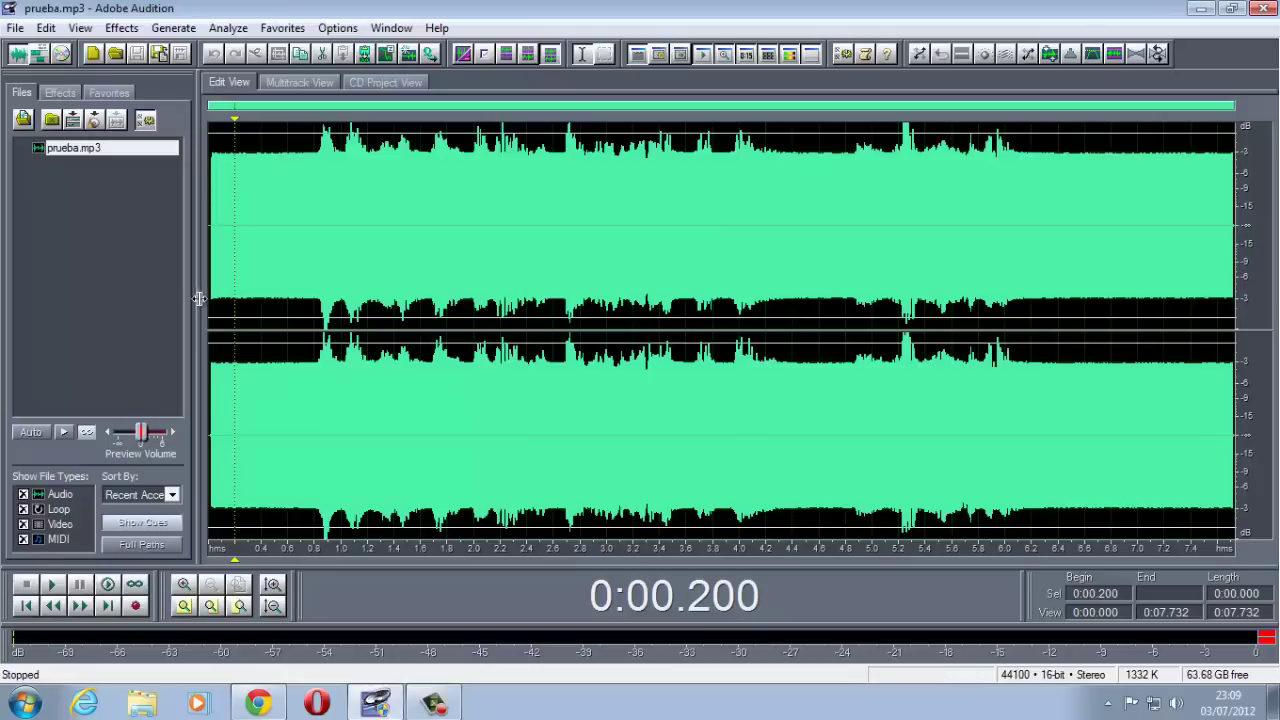
pyautogui.click(209, 305)
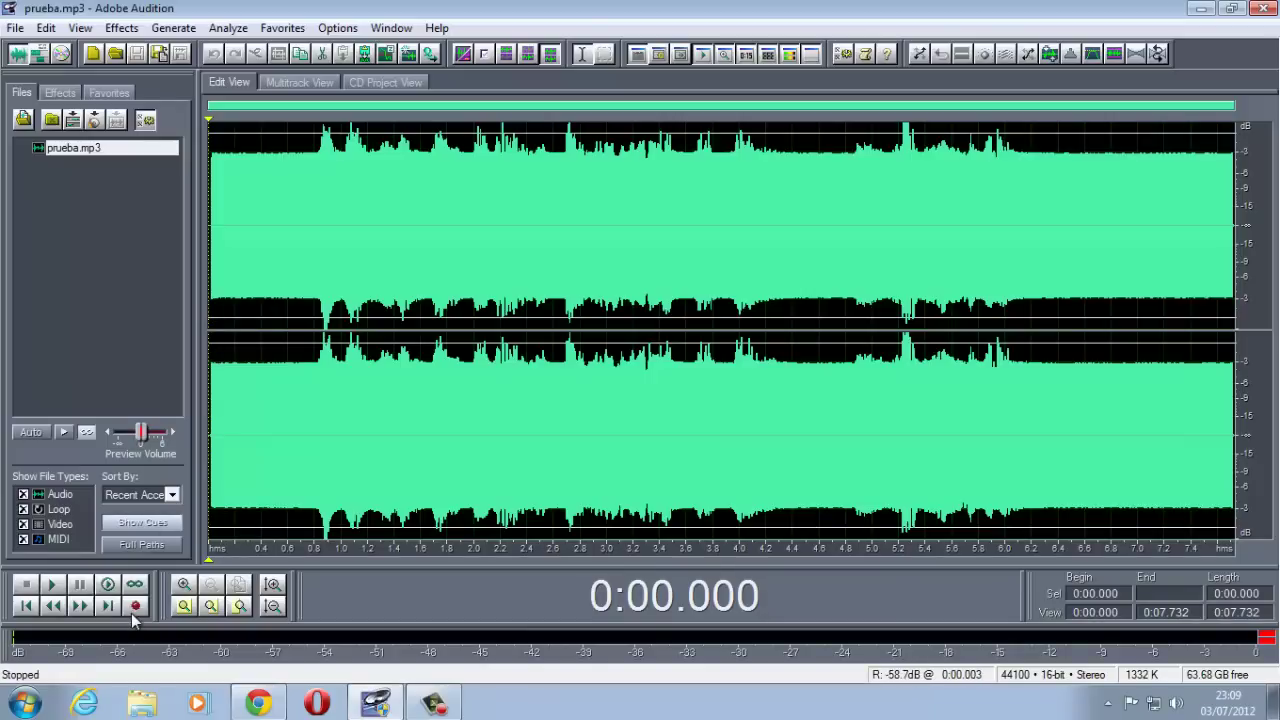
pyautogui.click(52, 586)
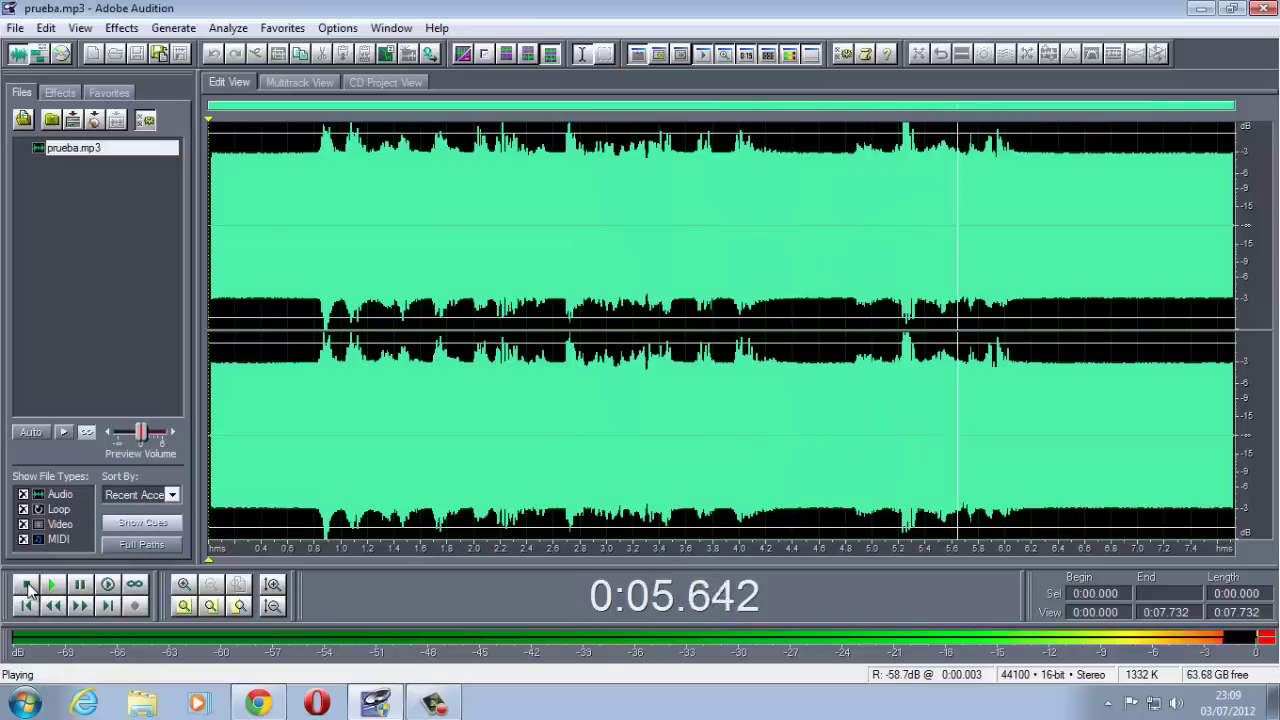
pyautogui.click(27, 586)
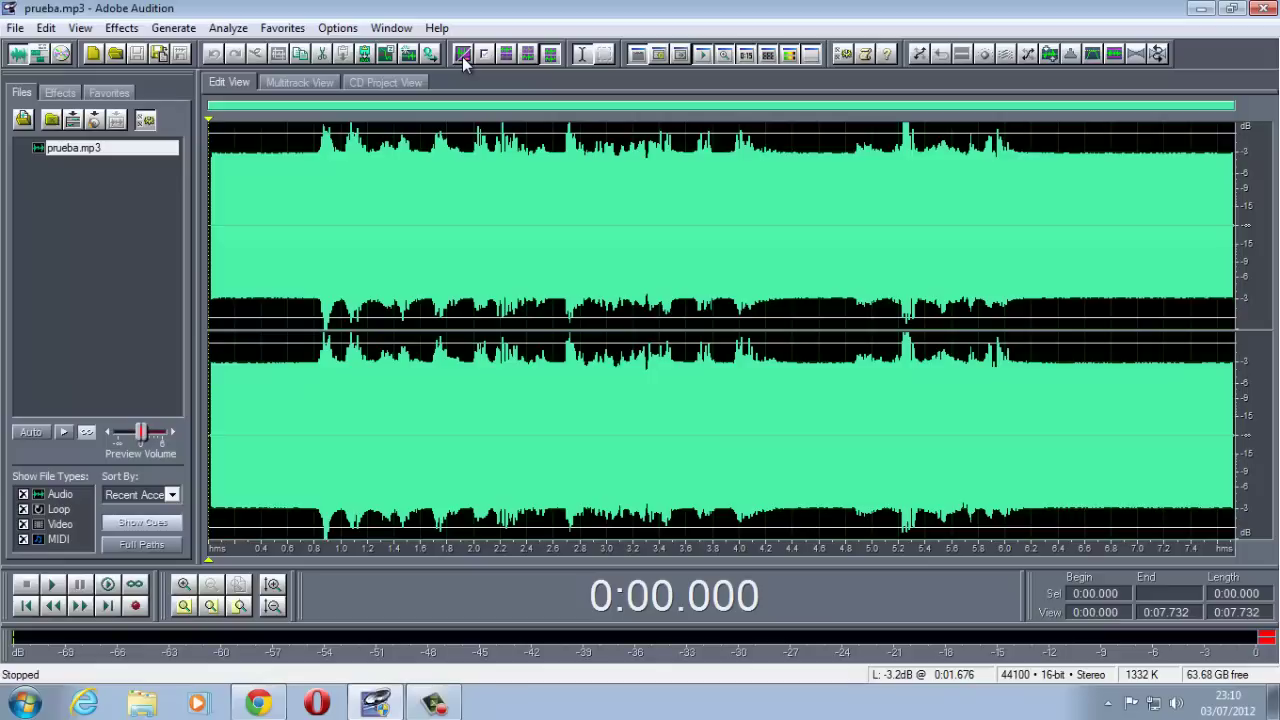
pyautogui.moveTo(307, 206); pyautogui.dragTo(236, 206)
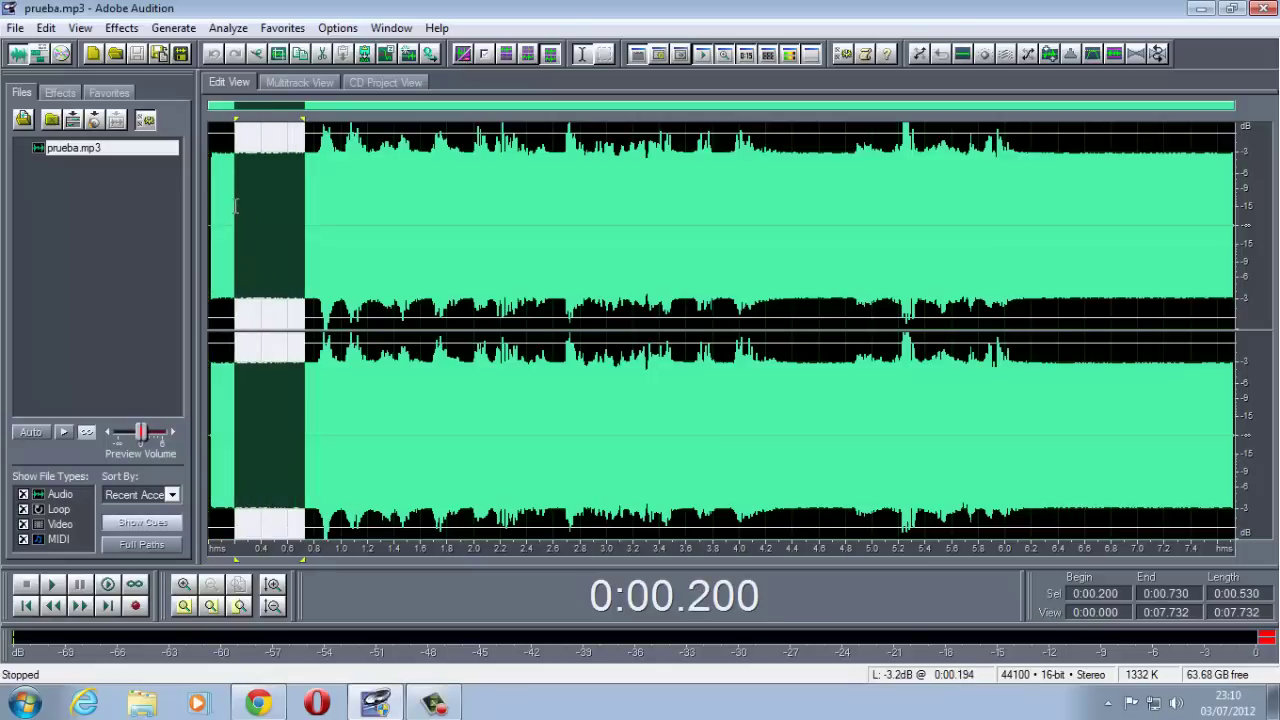
pyautogui.click(121, 28)
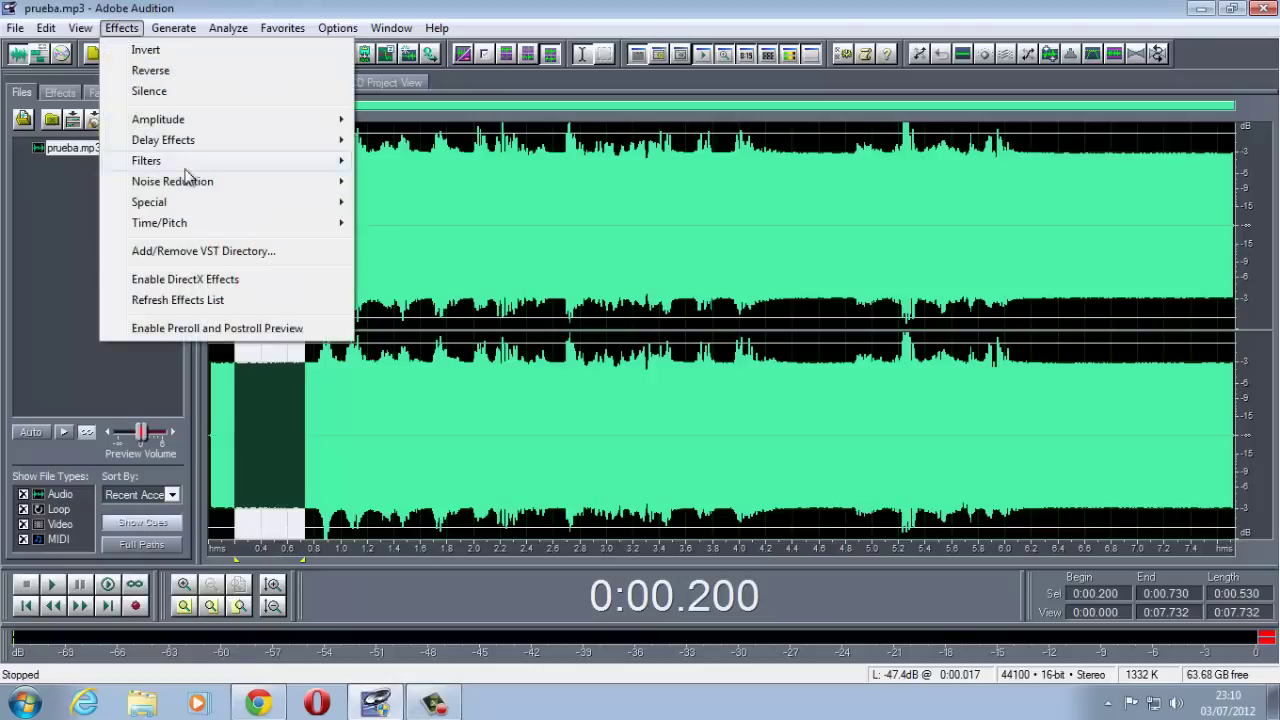
pyautogui.moveTo(345, 185)
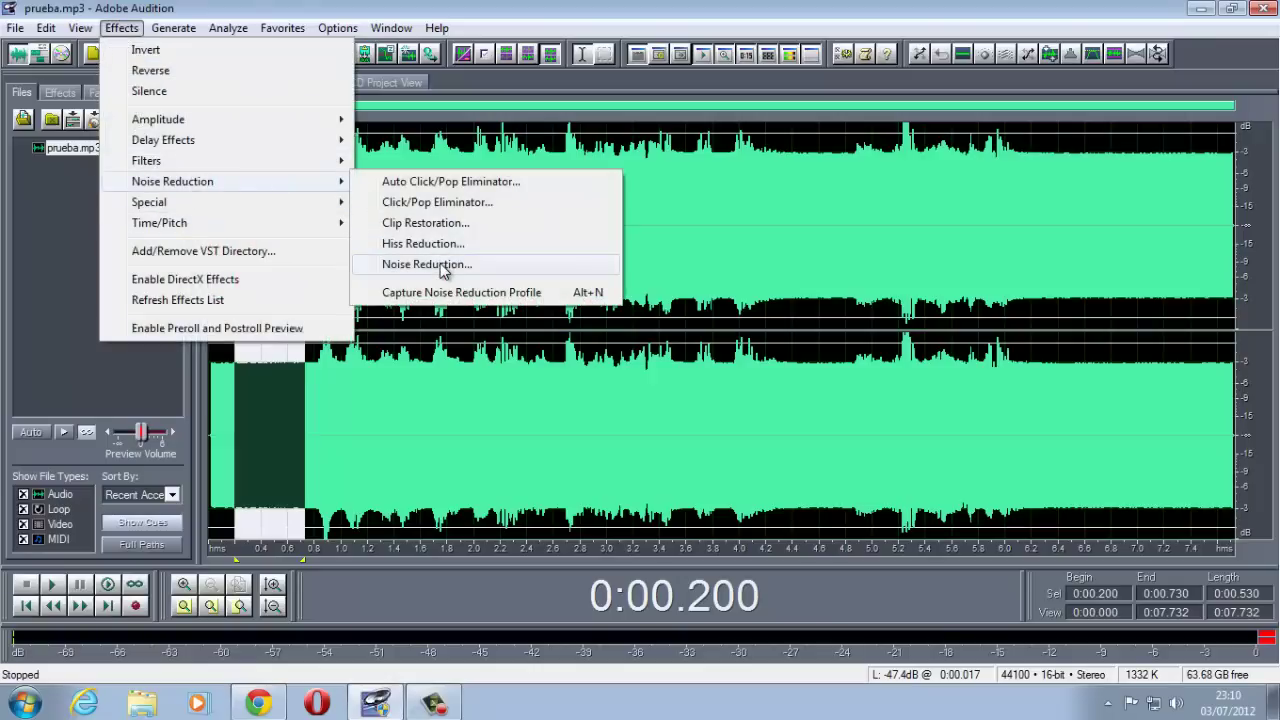
pyautogui.click(443, 266)
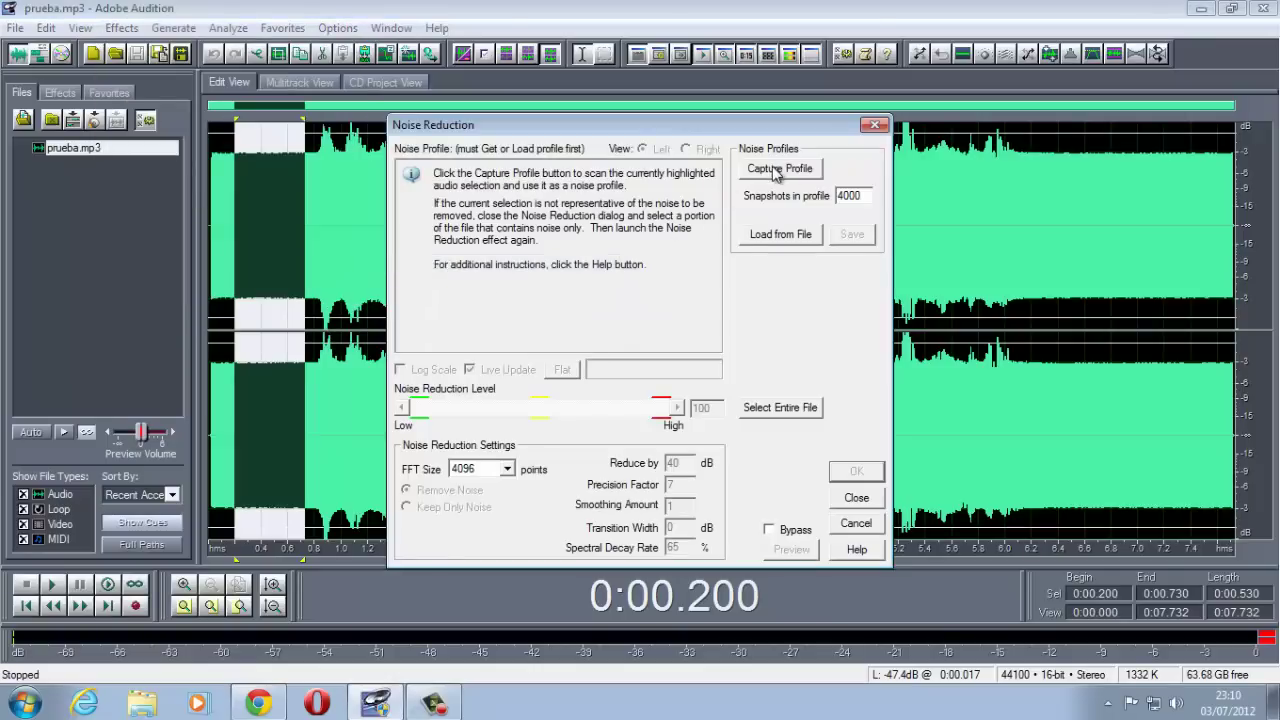
pyautogui.click(875, 127)
pyautogui.click(373, 290)
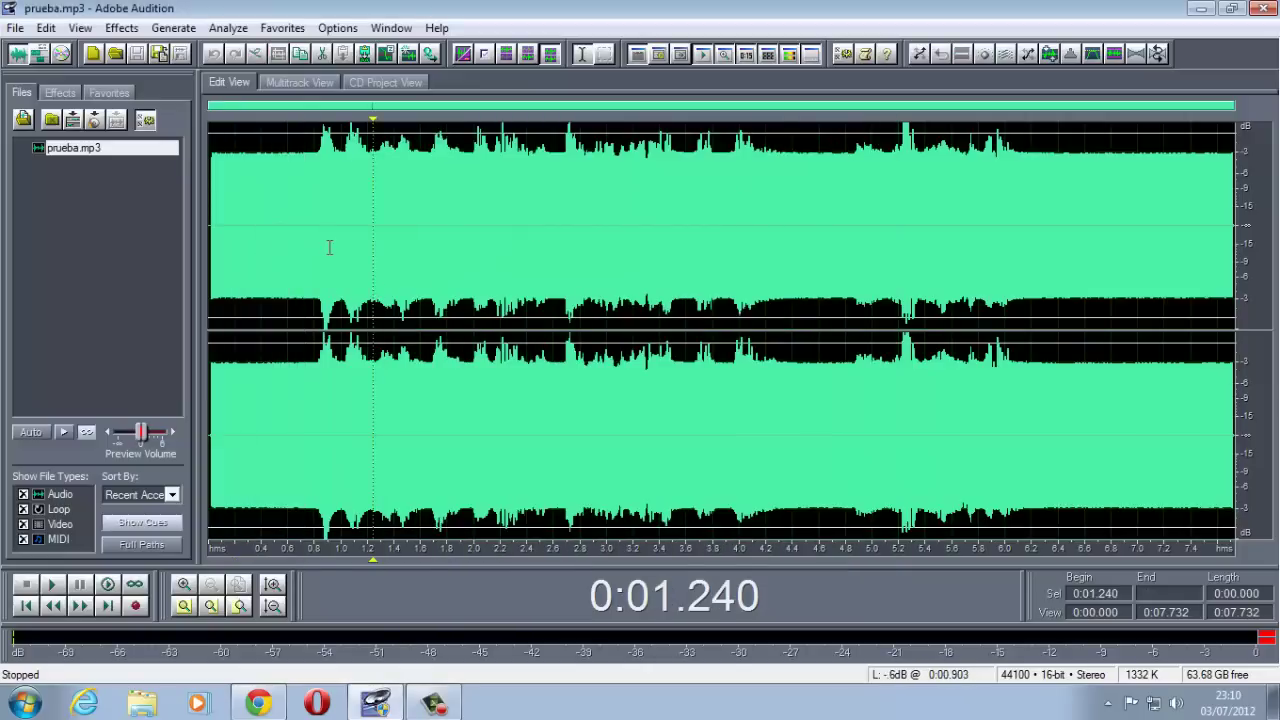
pyautogui.click(296, 222)
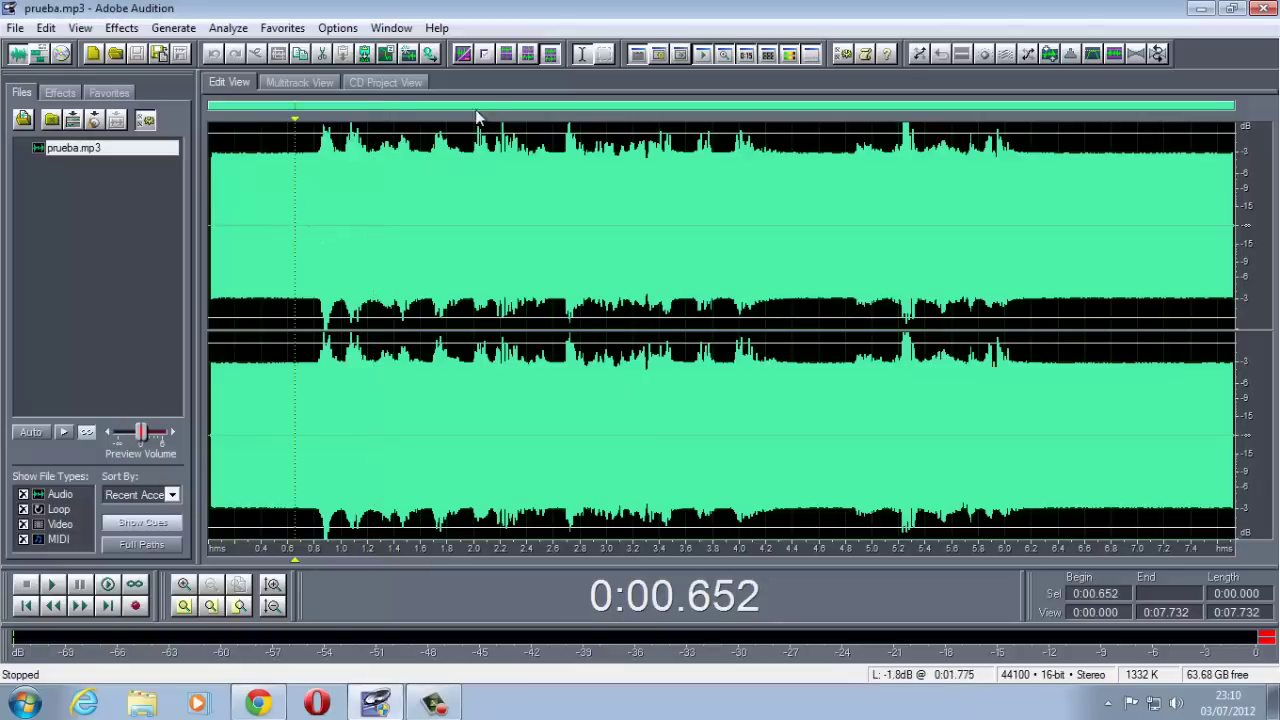
# Step: Switch the waveform to the spectral view and frame the constant tone's band, from about 200 to 750 Hz
pyautogui.click(462, 55)
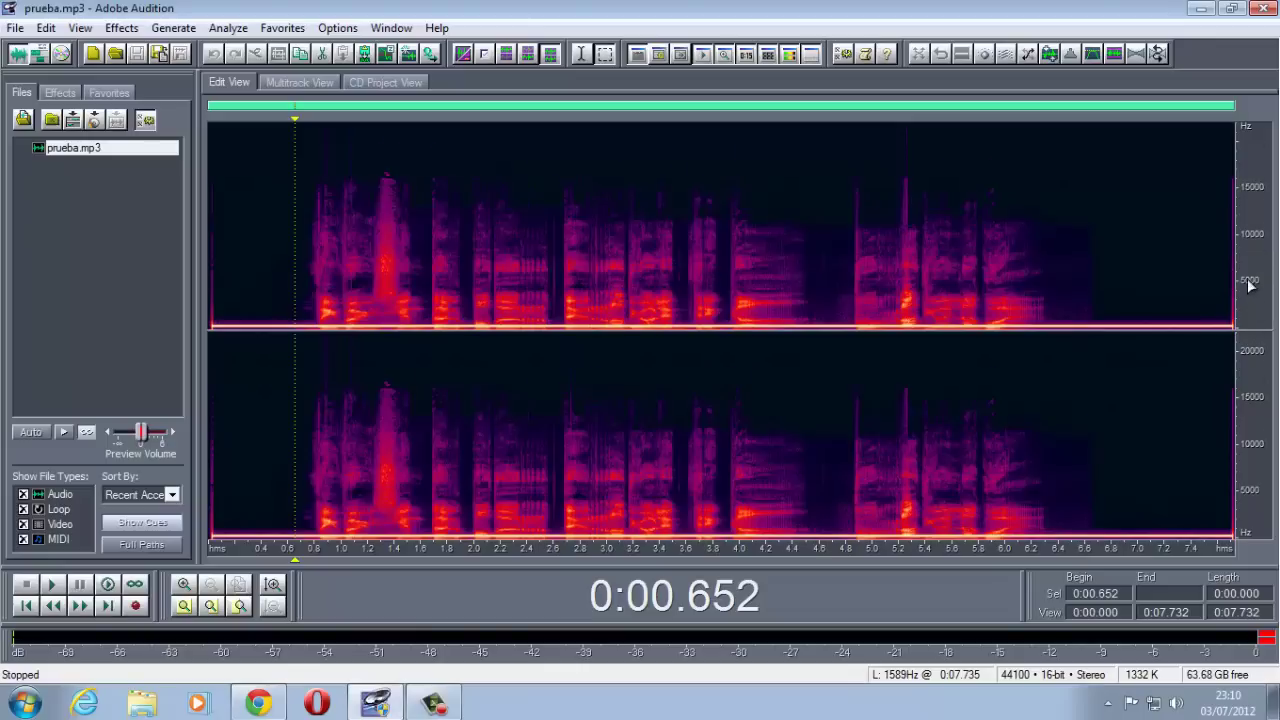
pyautogui.scroll(10, 1249, 290)
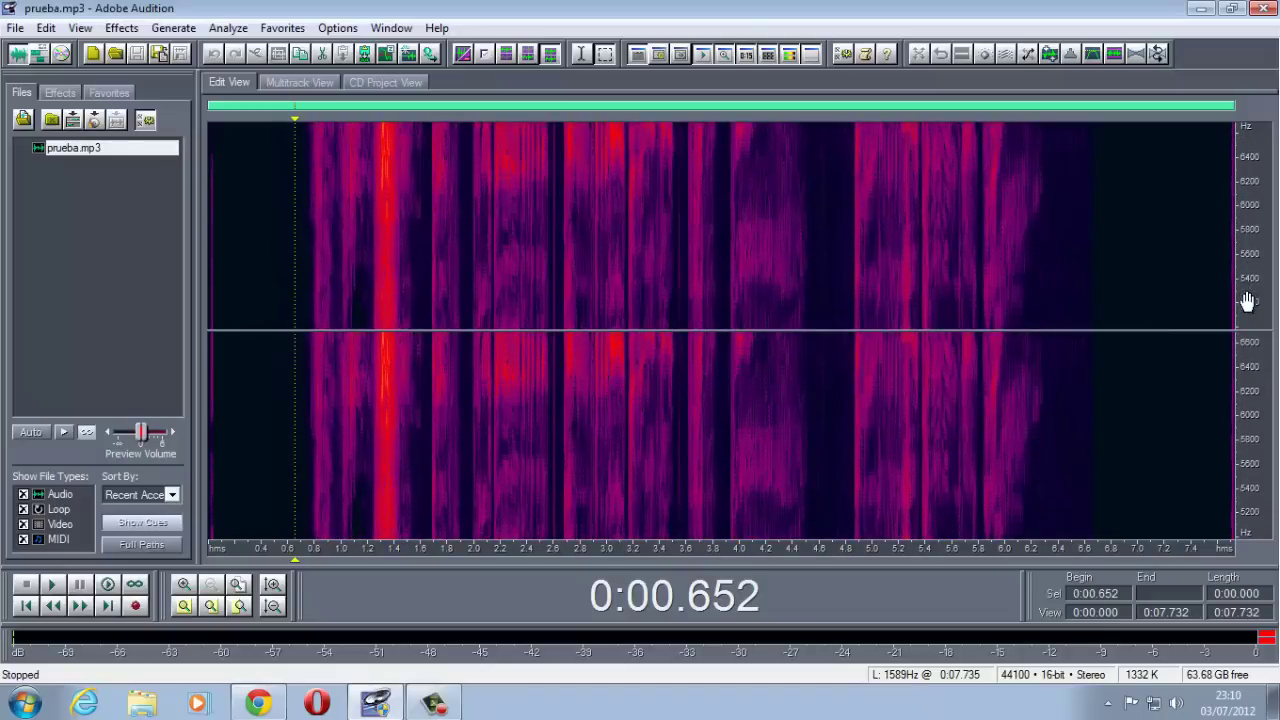
pyautogui.moveTo(1250, 322); pyautogui.dragTo(1252, 128)
pyautogui.moveTo(1251, 300); pyautogui.dragTo(1251, 137)
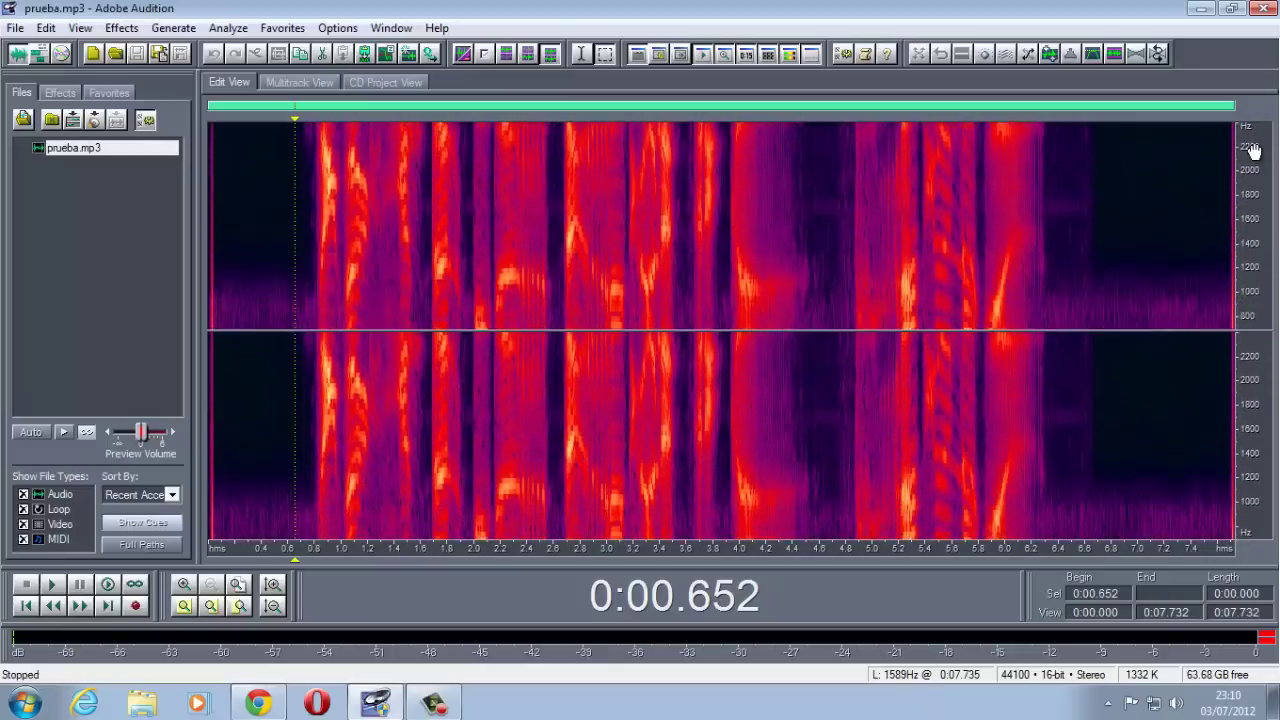
pyautogui.moveTo(1249, 271); pyautogui.dragTo(1252, 203)
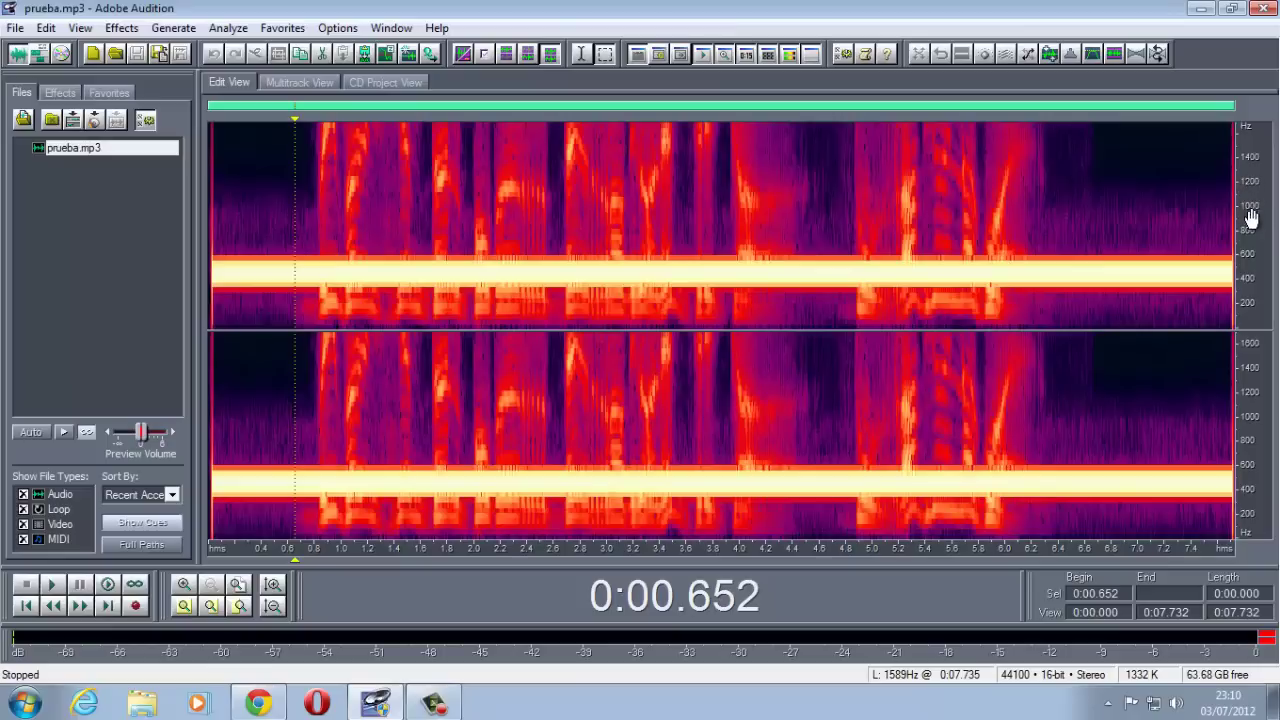
pyautogui.scroll(2, 1249, 230)
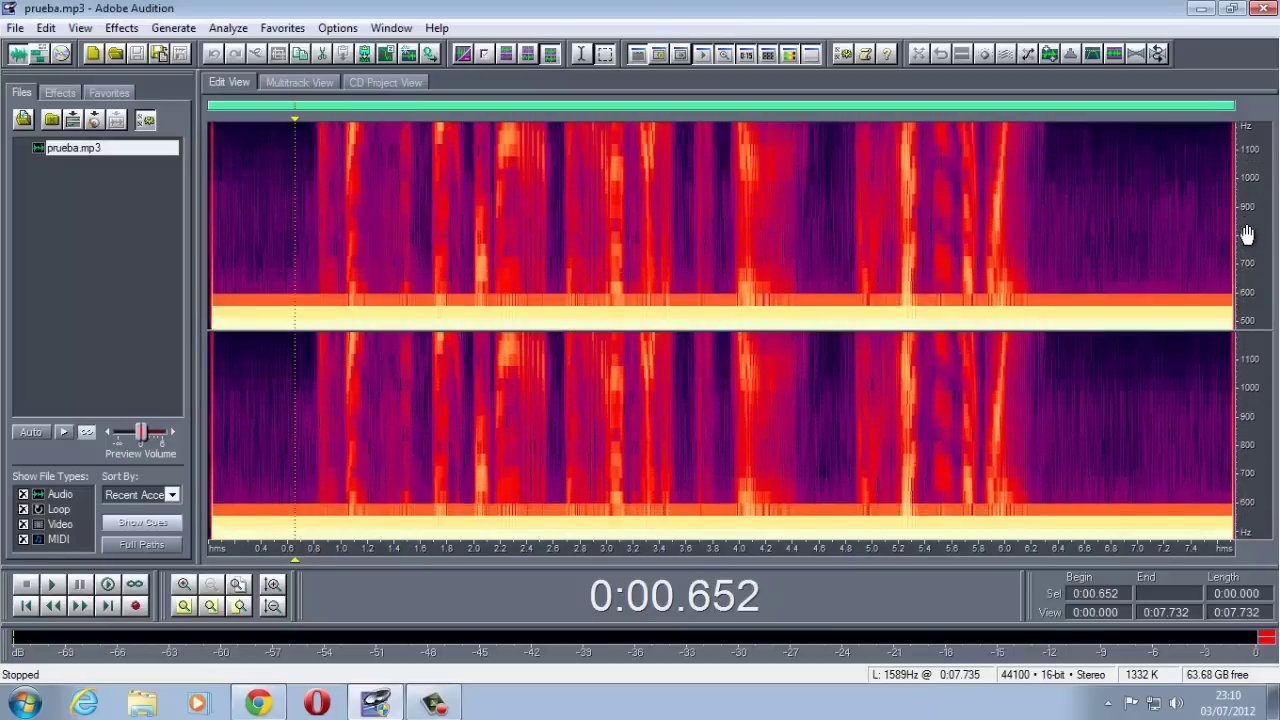
pyautogui.scroll(1, 1254, 280)
pyautogui.moveTo(1253, 303); pyautogui.dragTo(1250, 212)
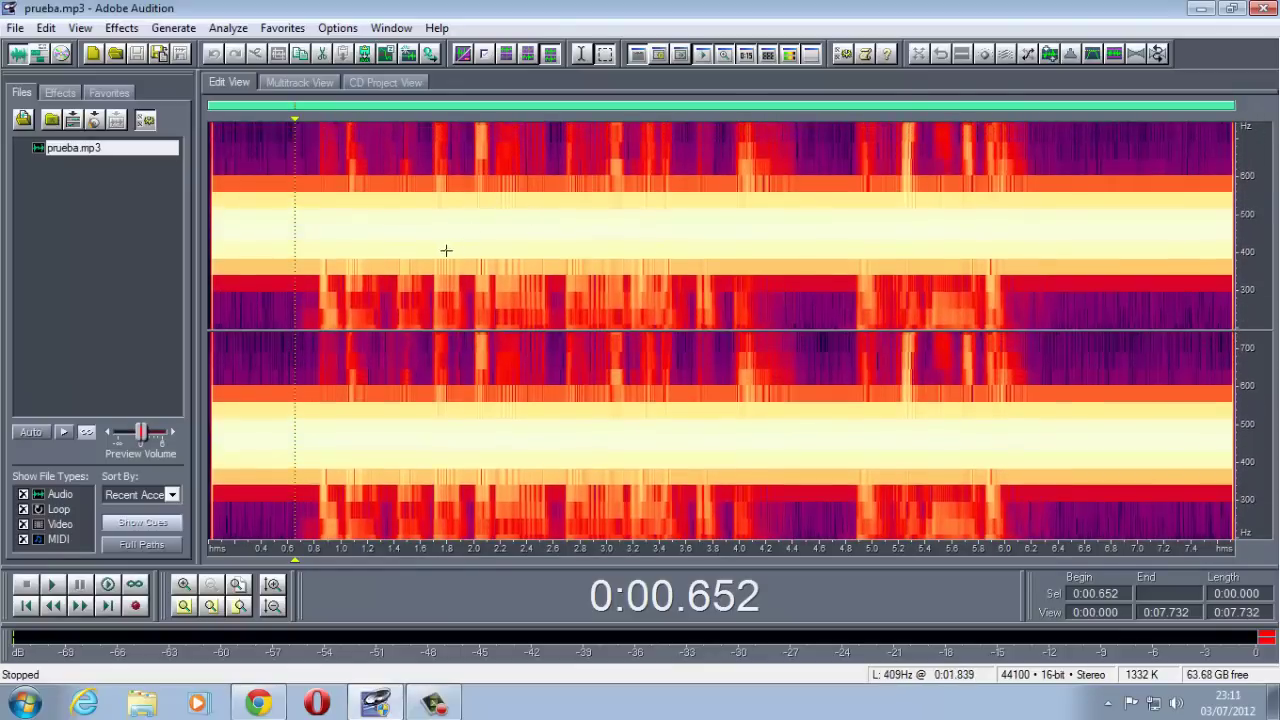
# Step: Select the constant tone's frequency band over the whole duration of the file, from about 385 to 515 Hz
pyautogui.click(396, 241)
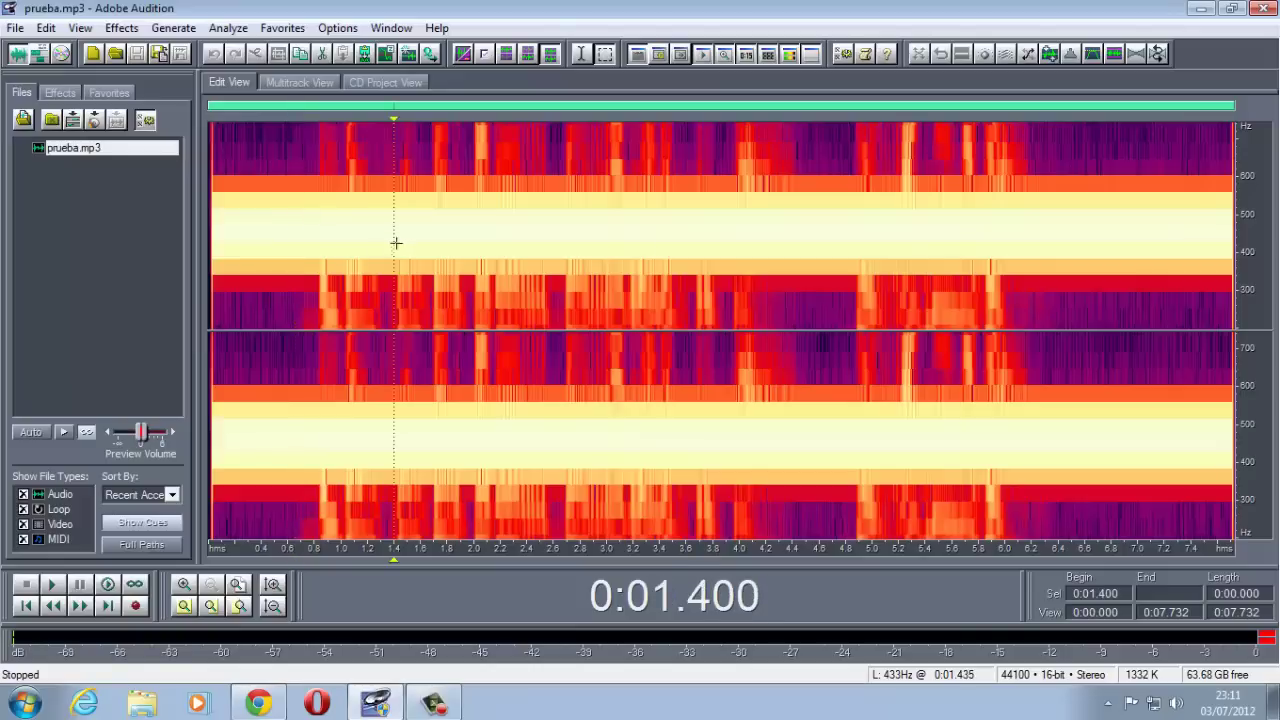
pyautogui.click(329, 286)
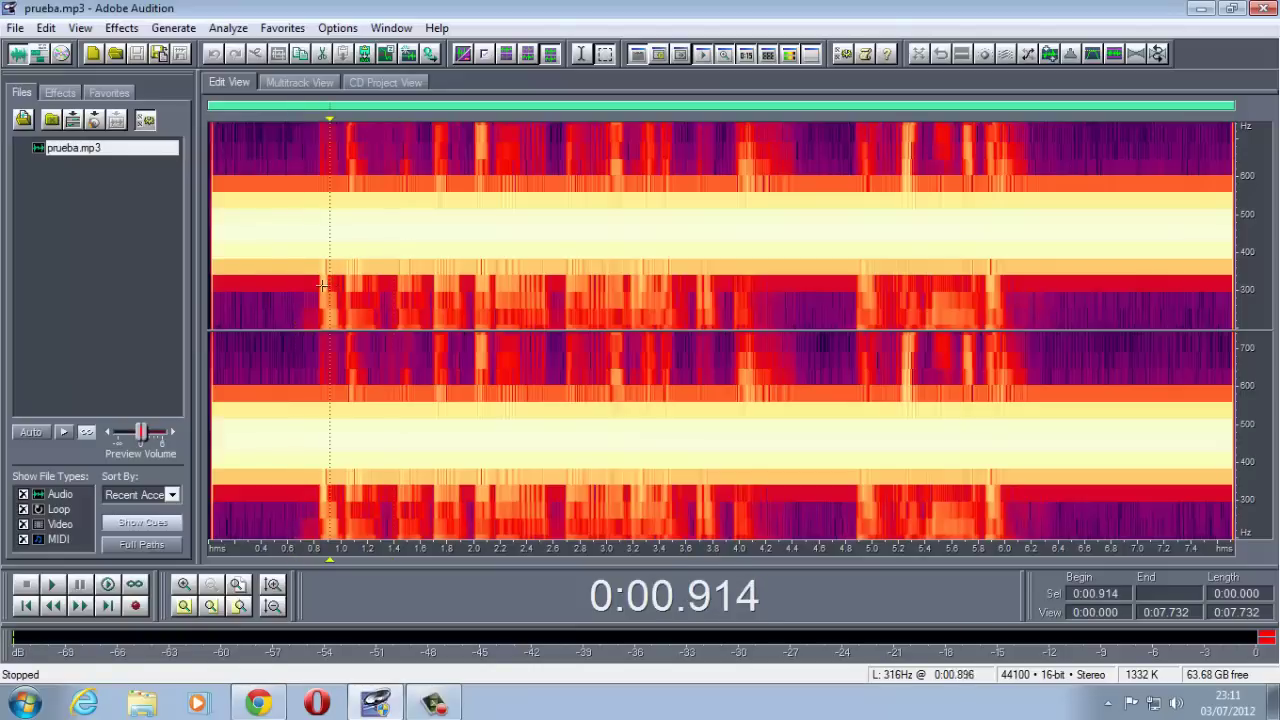
pyautogui.click(234, 258)
pyautogui.click(244, 241)
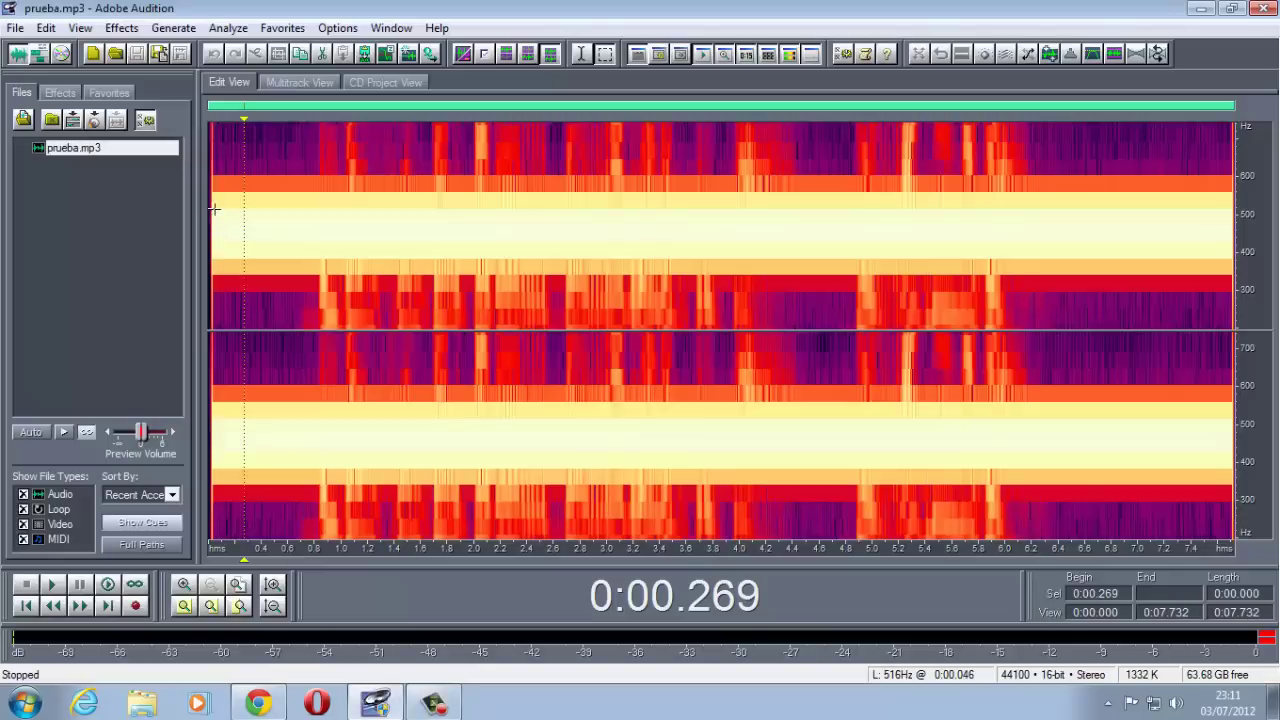
pyautogui.moveTo(211, 208); pyautogui.dragTo(1238, 258)
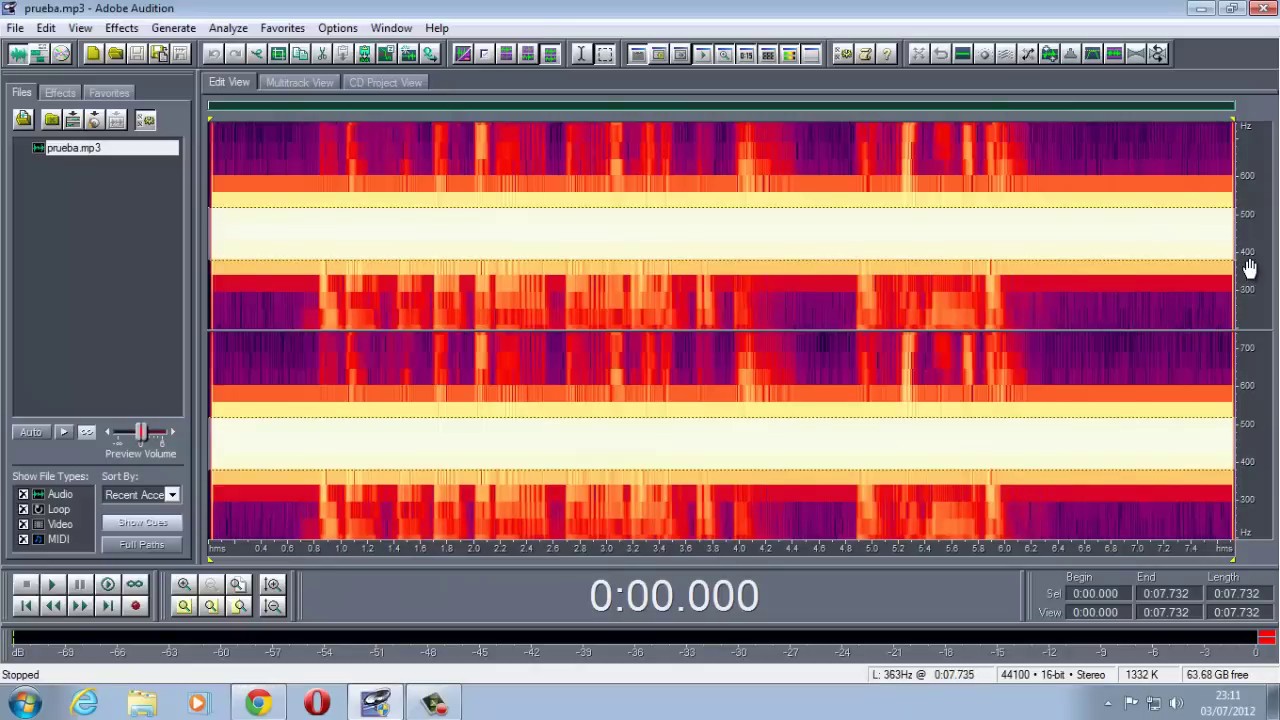
pyautogui.scroll(2, 1249, 268)
pyautogui.moveTo(1249, 276); pyautogui.dragTo(1249, 294)
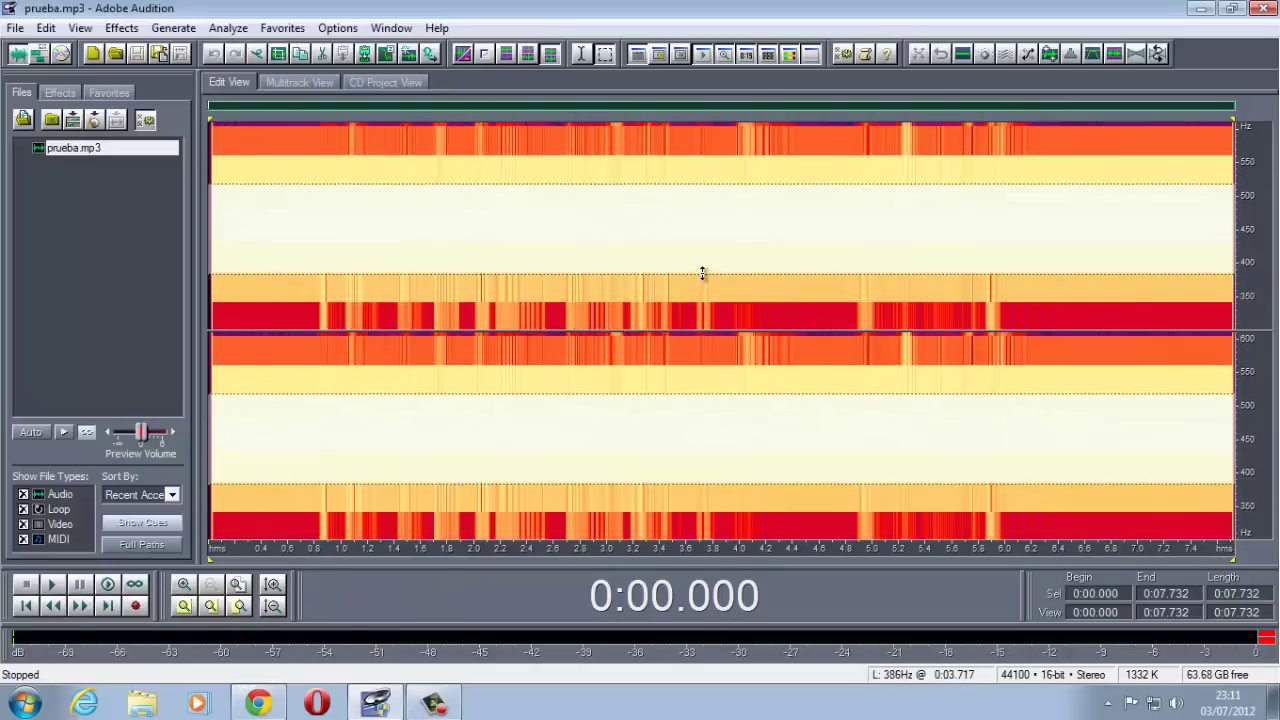
pyautogui.moveTo(703, 273); pyautogui.dragTo(678, 186)
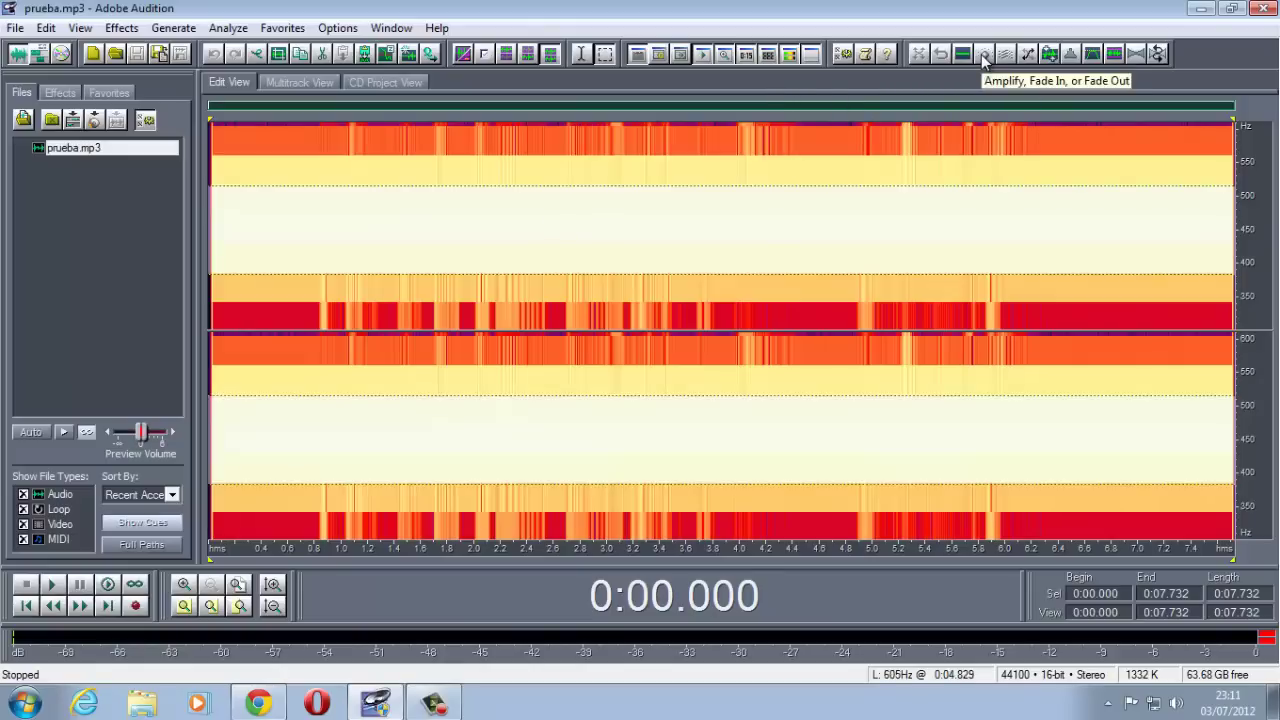
# Step: Open the Amplify/Fade effect for the selected band and preview it with the 3dB Boost preset
pyautogui.click(121, 28)
pyautogui.moveTo(193, 118)
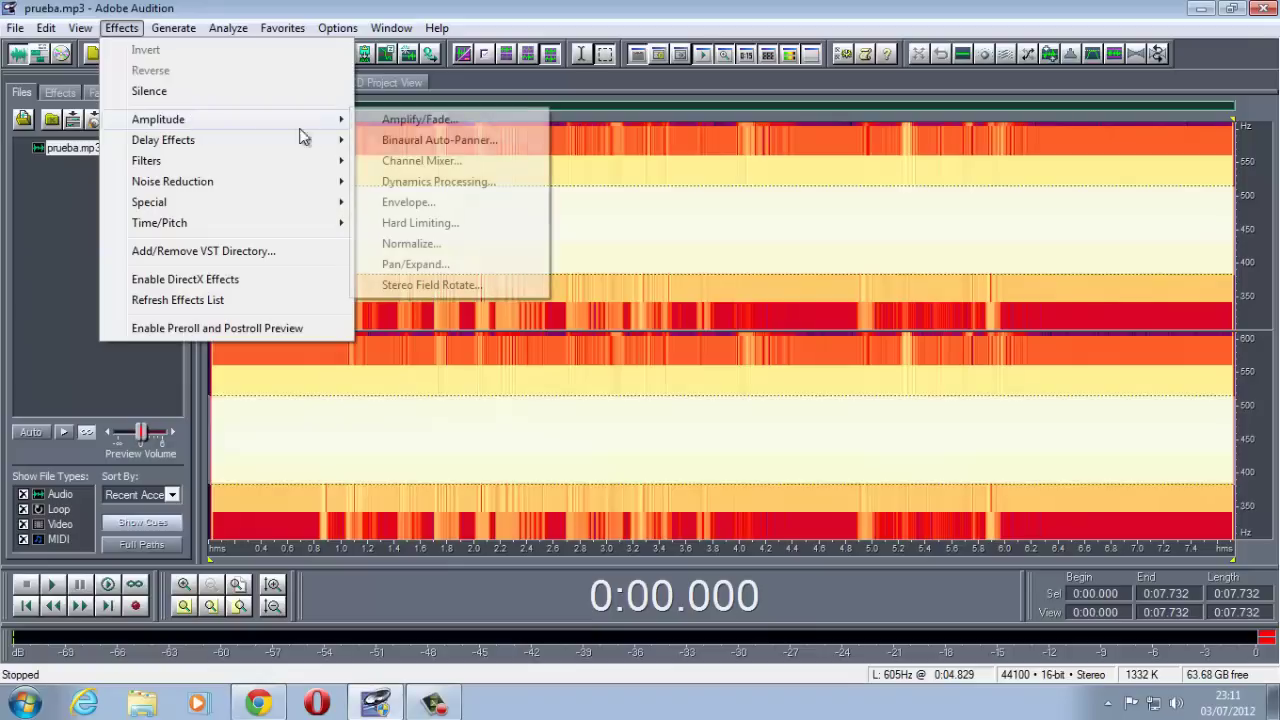
pyautogui.click(428, 118)
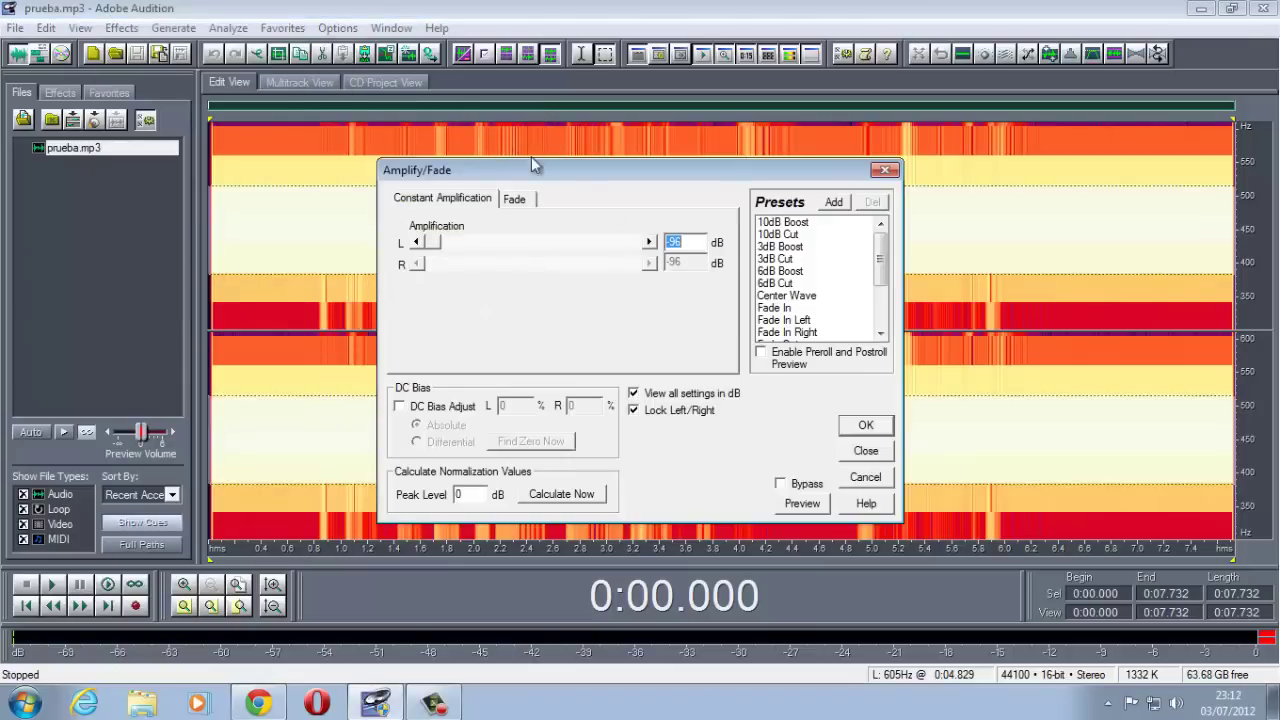
pyautogui.click(437, 246)
pyautogui.moveTo(437, 246); pyautogui.dragTo(625, 246)
pyautogui.click(778, 236)
pyautogui.click(779, 248)
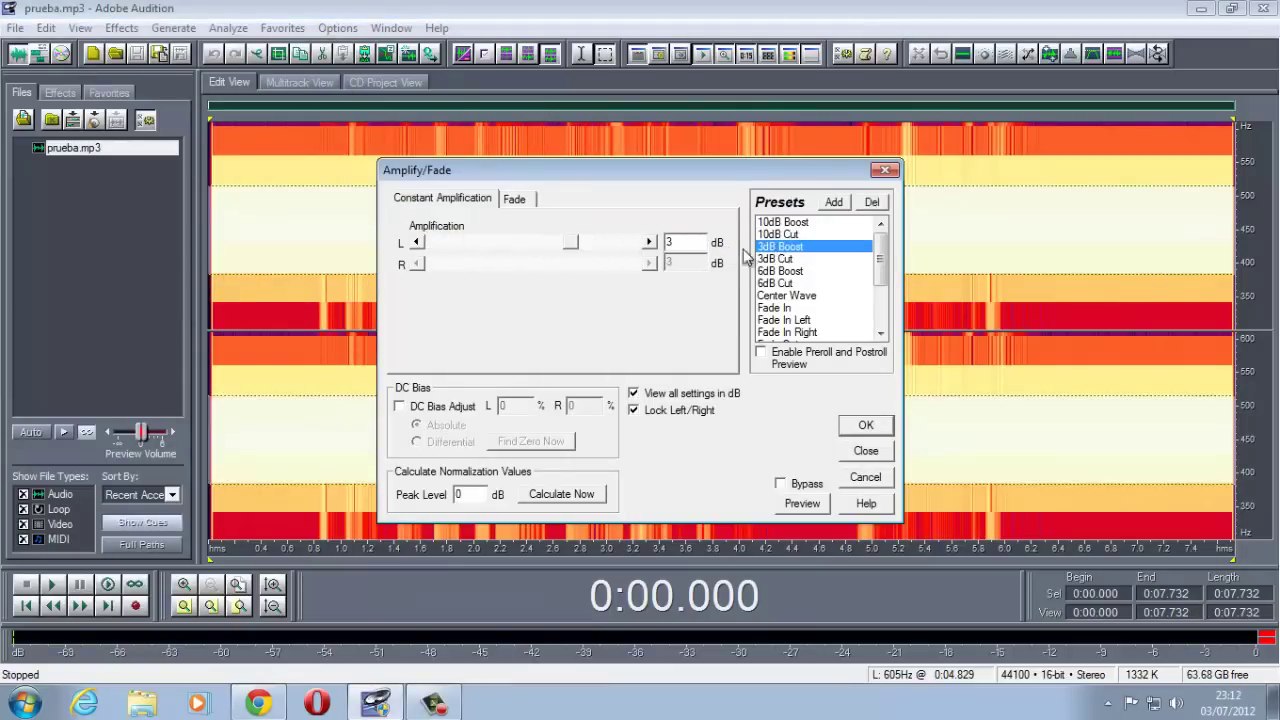
pyautogui.click(800, 504)
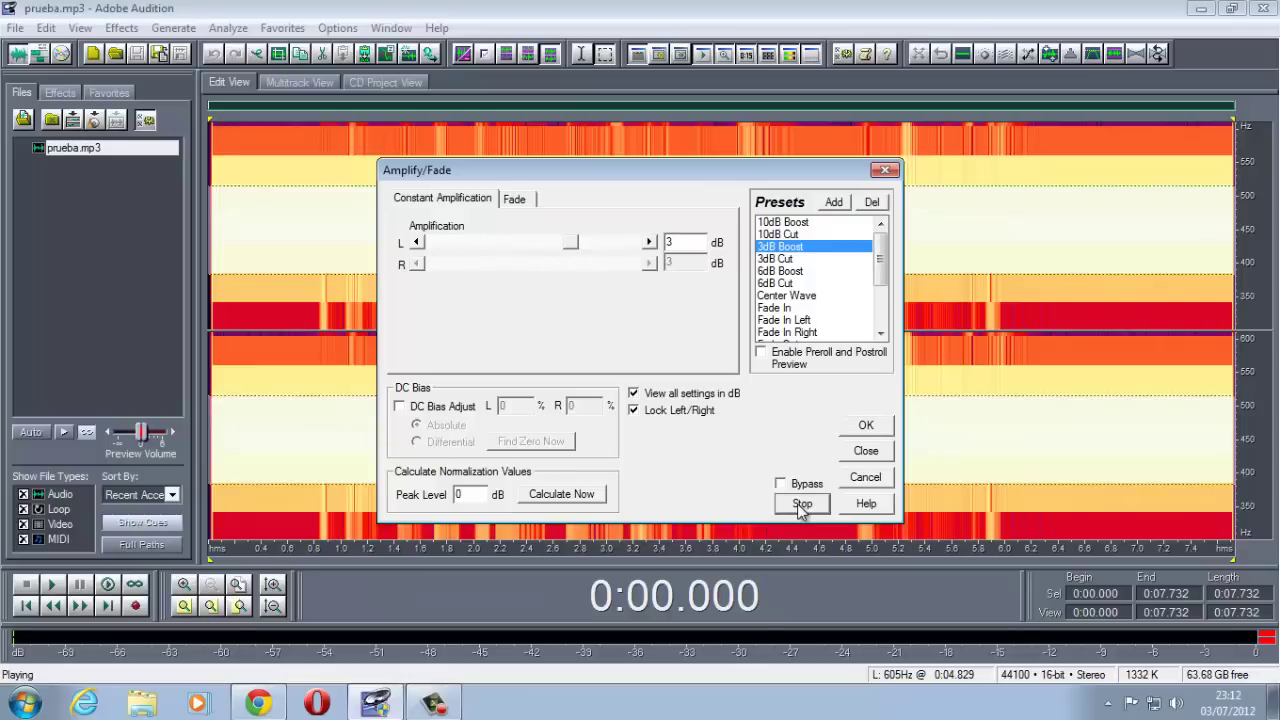
pyautogui.click(801, 504)
# Step: Set the amplification to -96 dB, preview it, and apply it to the selected band
pyautogui.moveTo(575, 245); pyautogui.dragTo(415, 248)
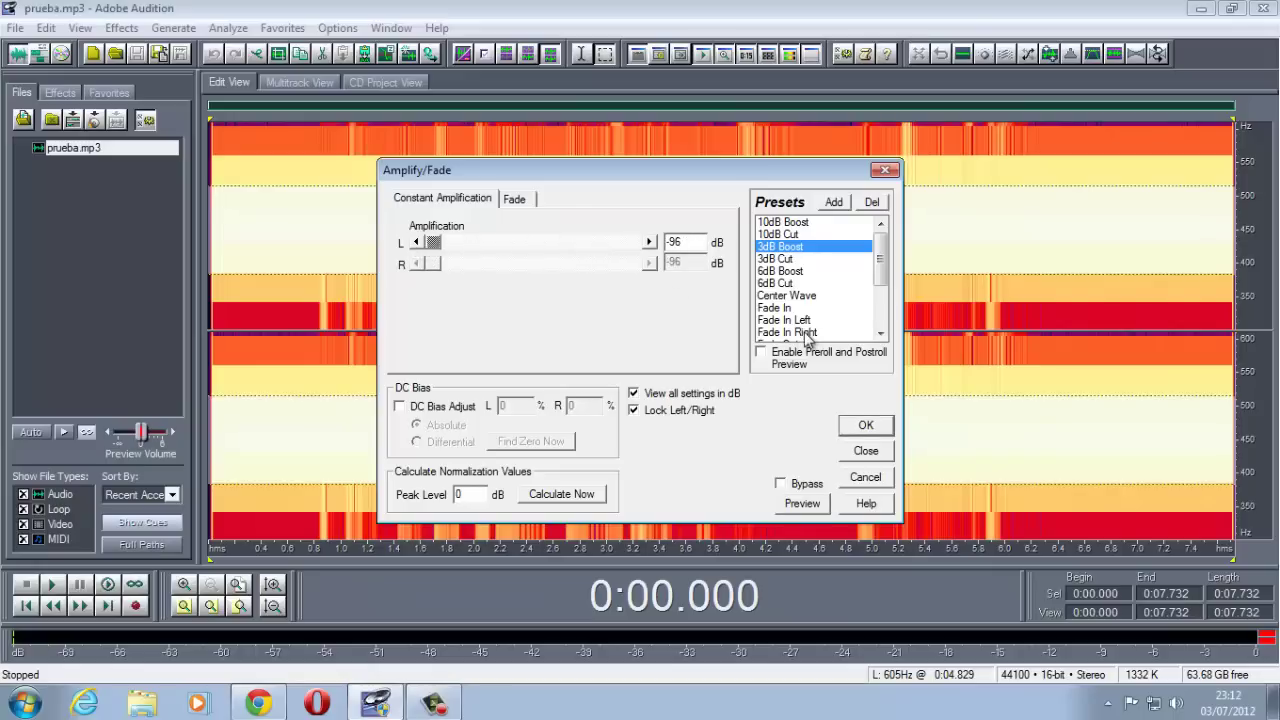
pyautogui.click(802, 504)
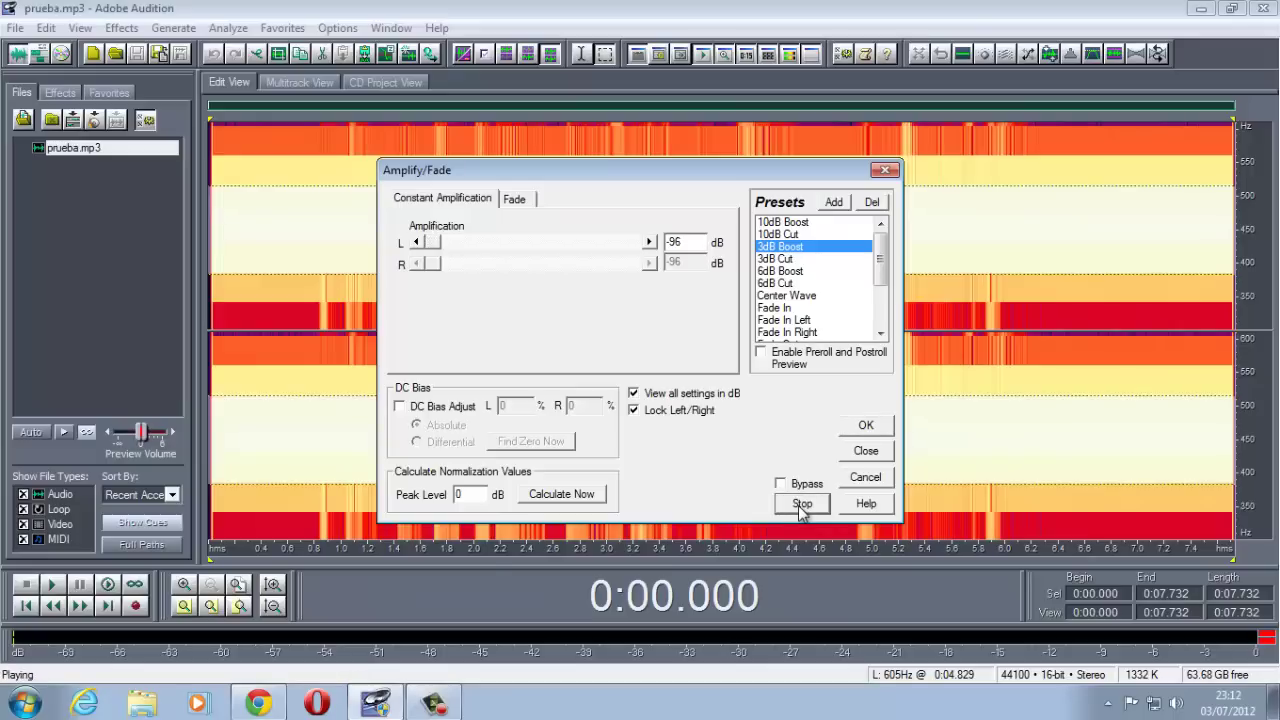
pyautogui.click(801, 506)
pyautogui.click(866, 428)
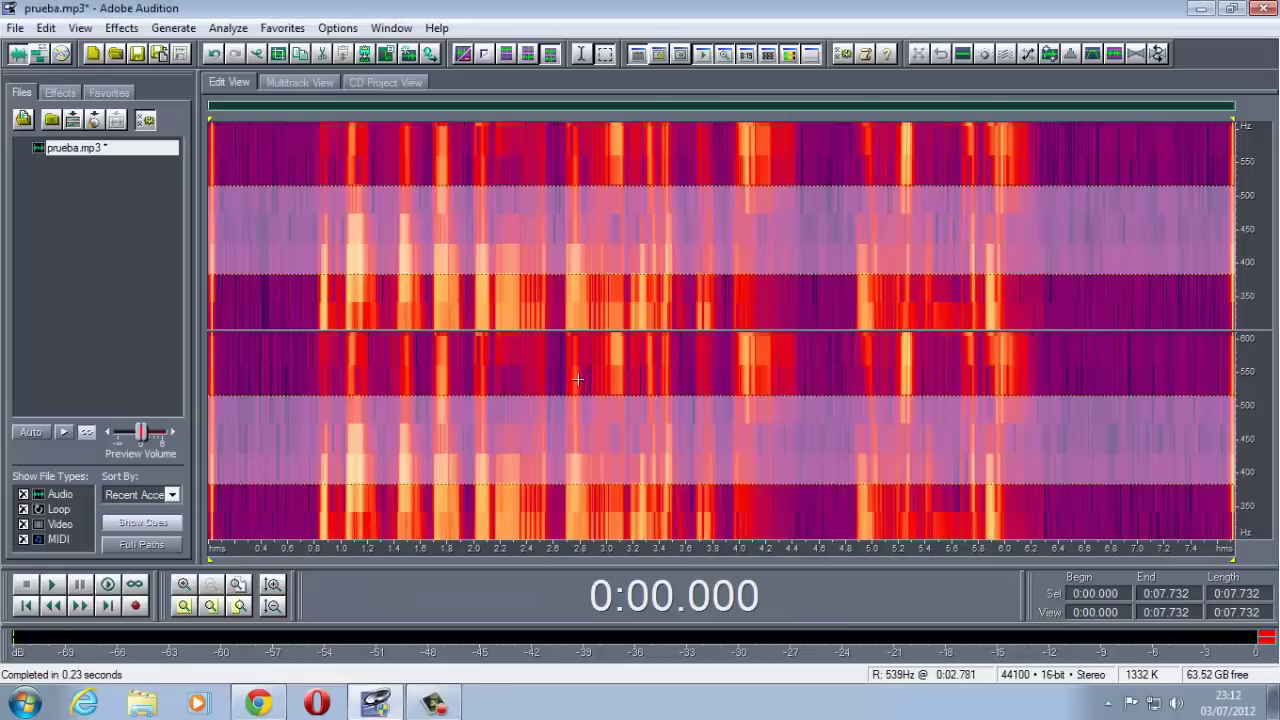
# Step: Clear the selection and examine the processed spectrum at different frequency ranges, checking the area where the tone was
pyautogui.click(754, 310)
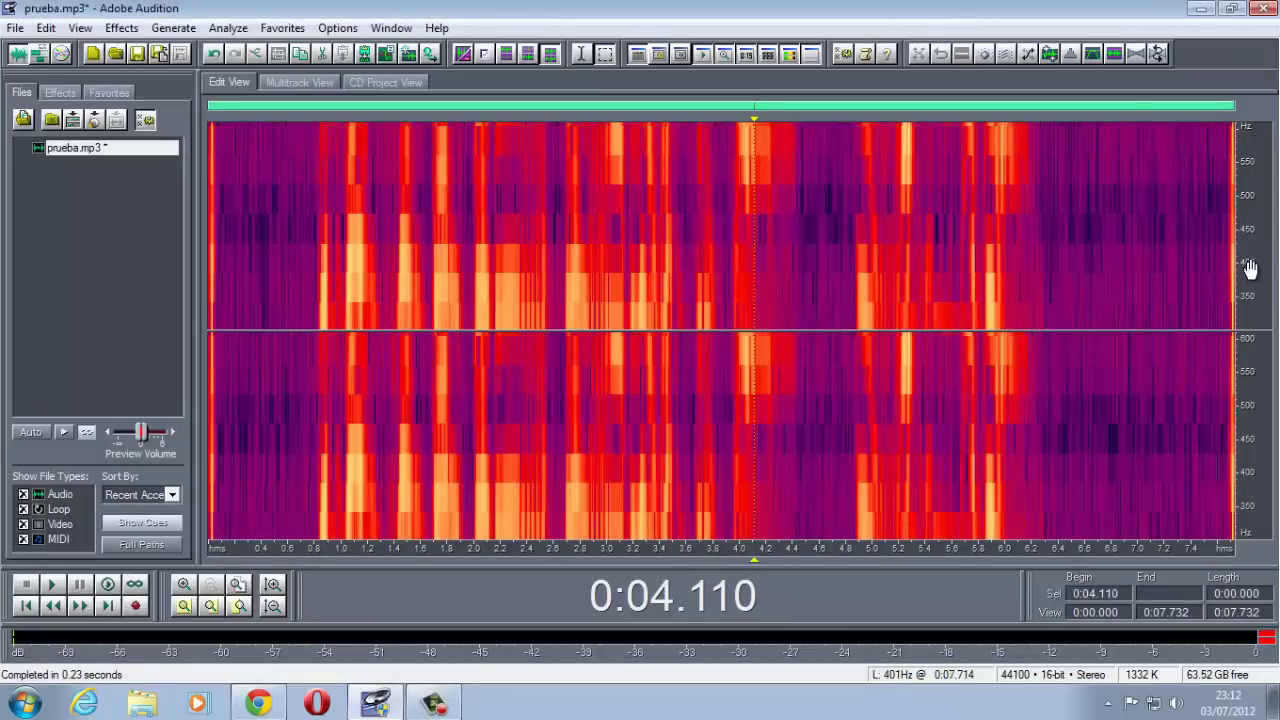
pyautogui.scroll(2, 1250, 268)
pyautogui.scroll(-5, 1250, 268)
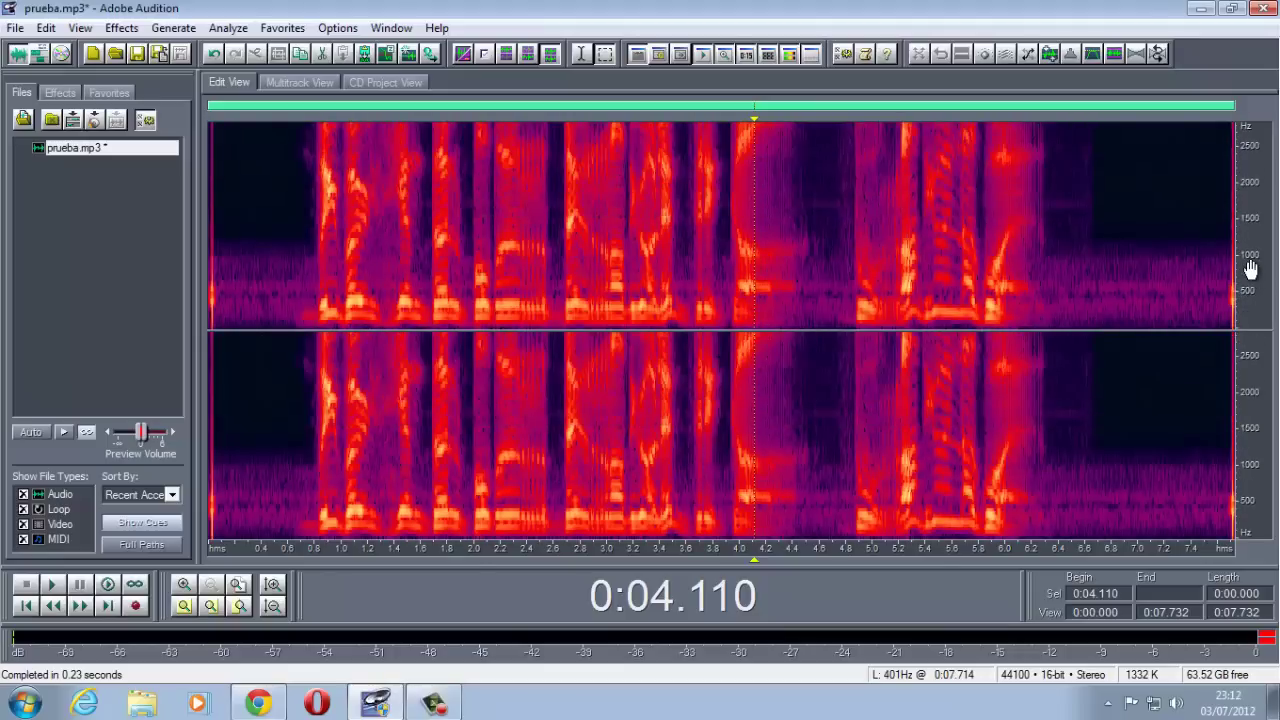
pyautogui.scroll(-1, 1250, 268)
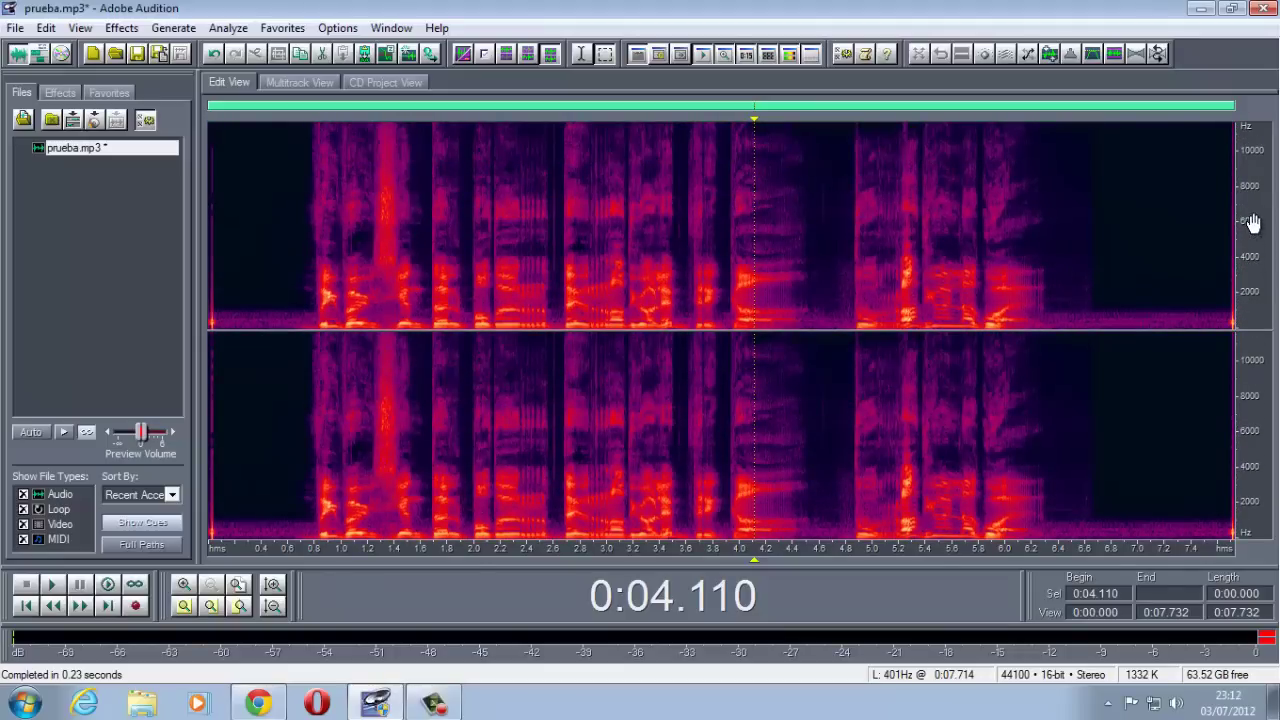
pyautogui.scroll(-2, 1255, 270)
pyautogui.scroll(1, 1255, 270)
pyautogui.scroll(-3, 1254, 224)
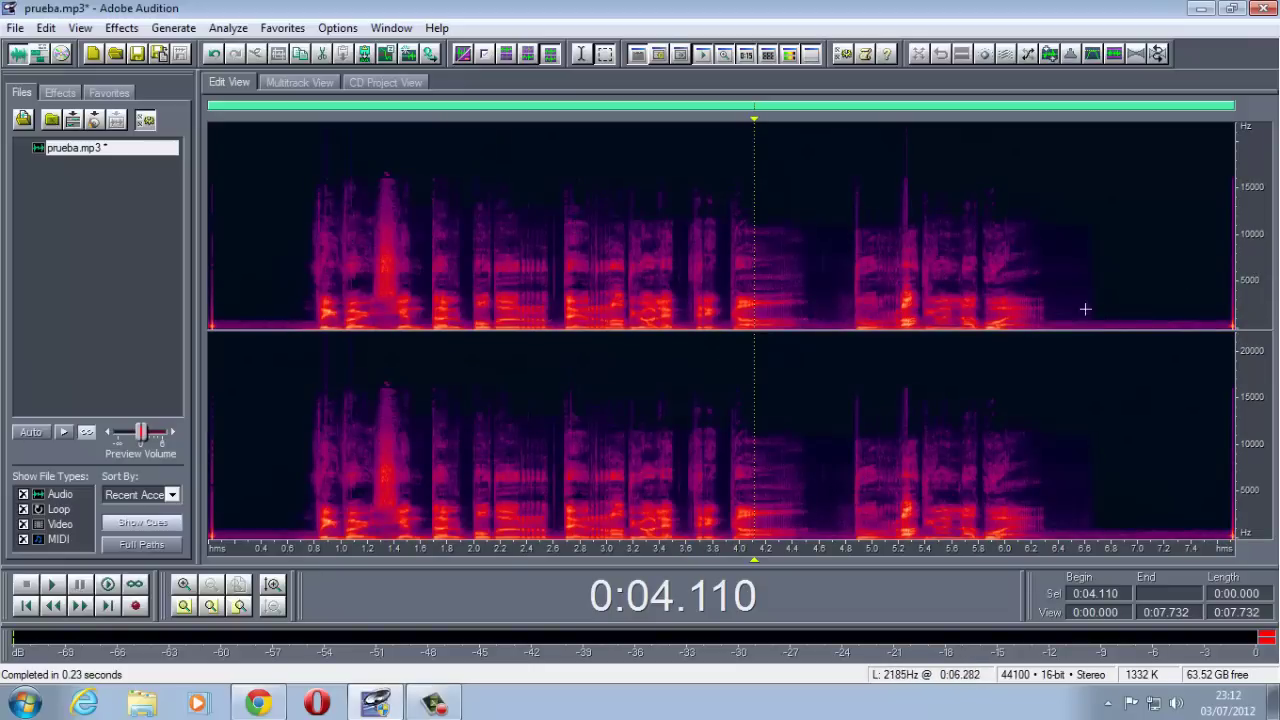
pyautogui.scroll(5, 1257, 288)
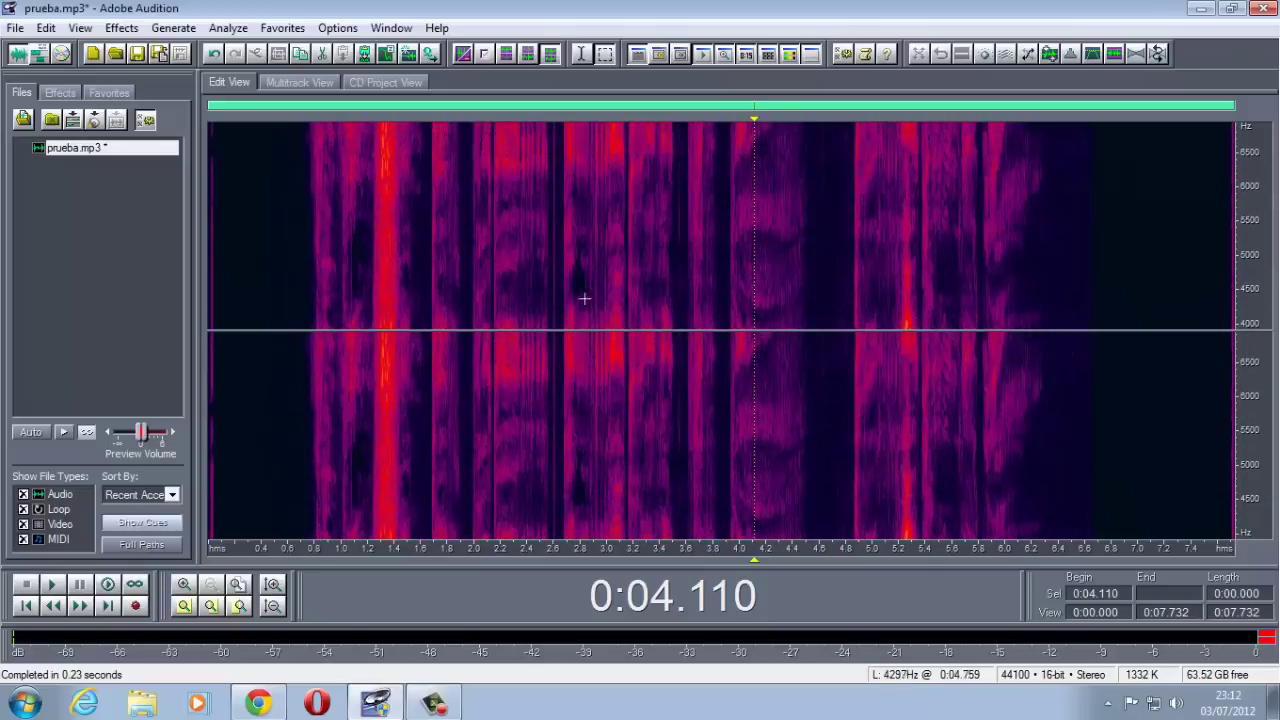
# Step: Switch to the waveform view and examine the quiet passage before the first words, selecting about 0.34 to 0.70 s and clearing the selection
pyautogui.scroll(-5, 1255, 288)
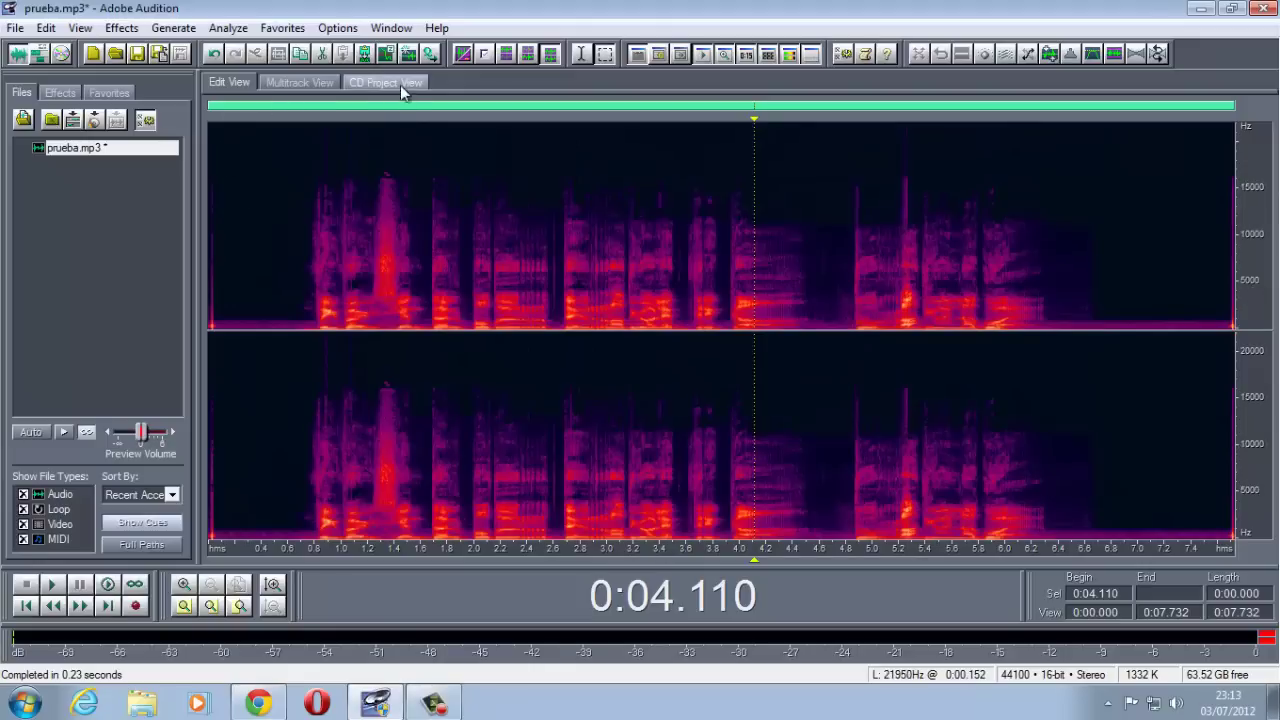
pyautogui.click(462, 56)
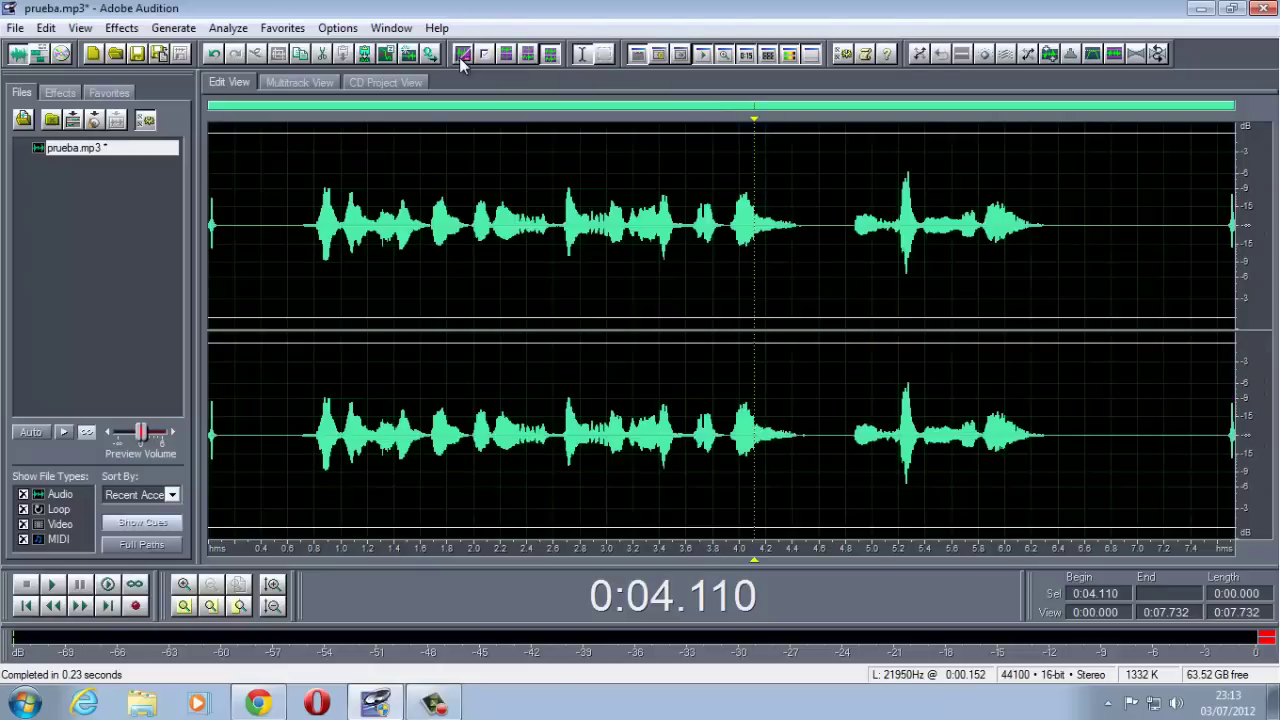
pyautogui.click(230, 229)
pyautogui.scroll(2, 242, 229)
pyautogui.scroll(2, 340, 246)
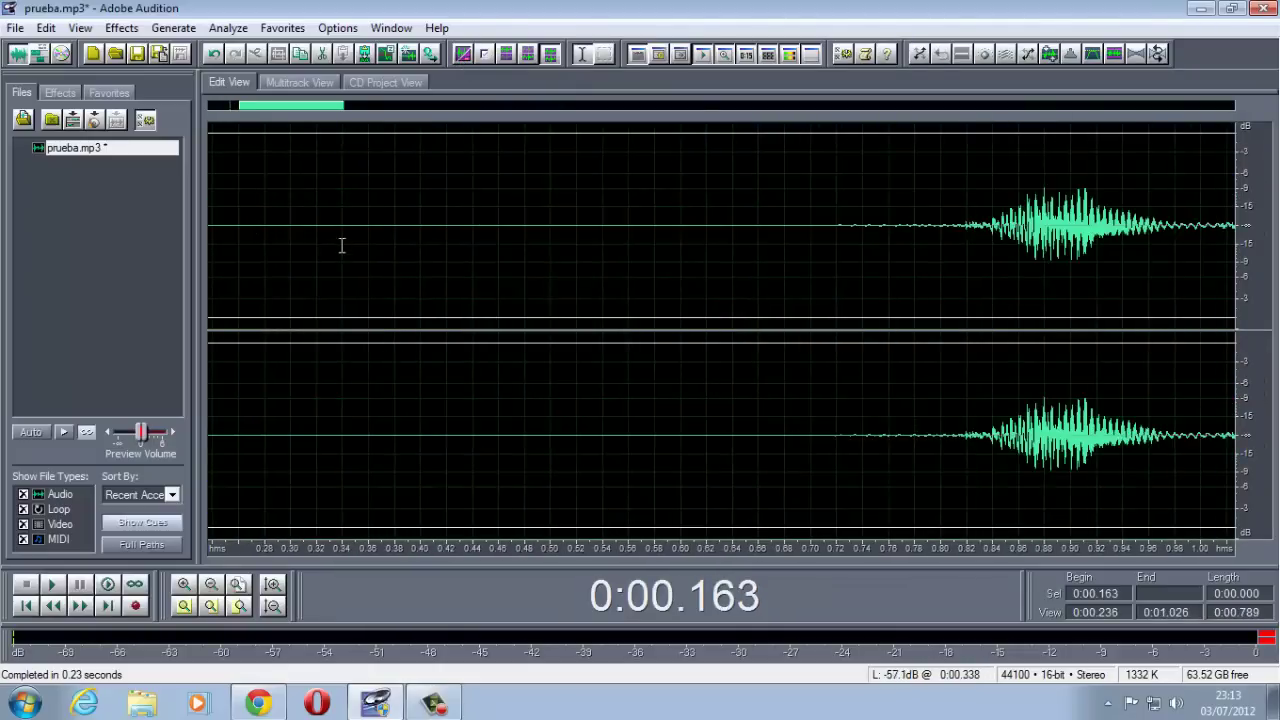
pyautogui.moveTo(342, 228); pyautogui.dragTo(810, 250)
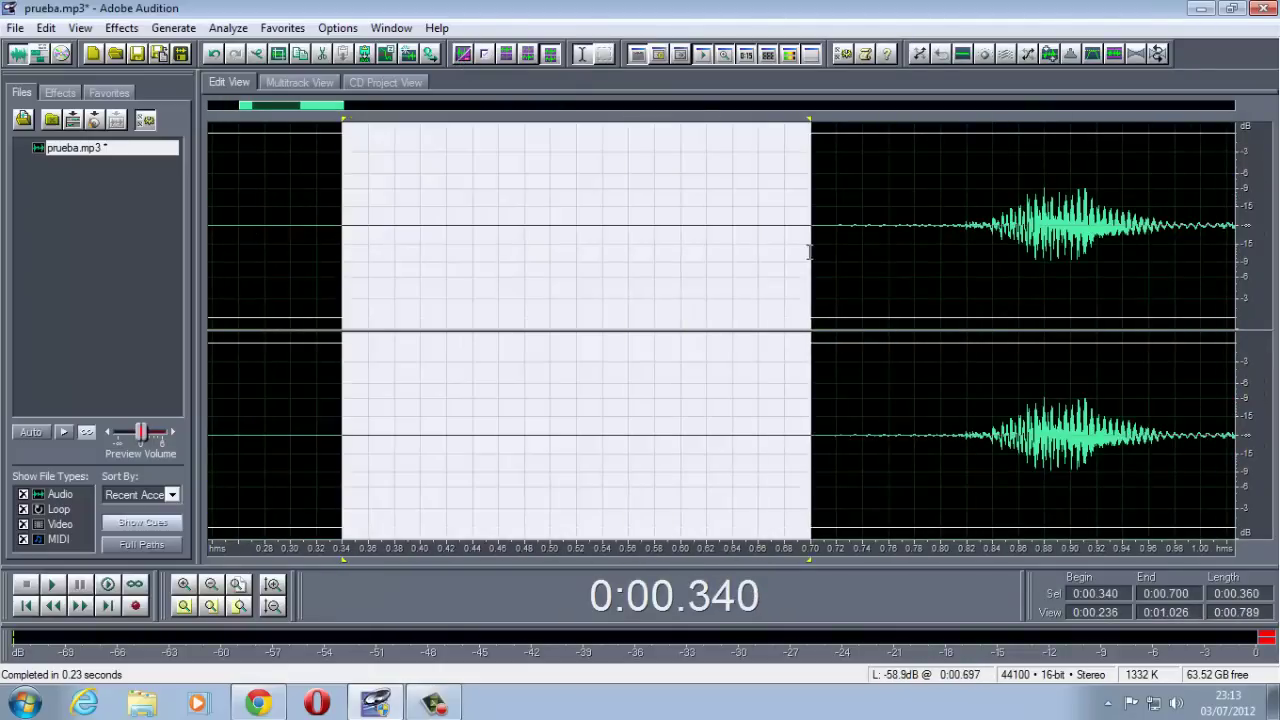
pyautogui.click(751, 251)
pyautogui.scroll(-4, 476, 254)
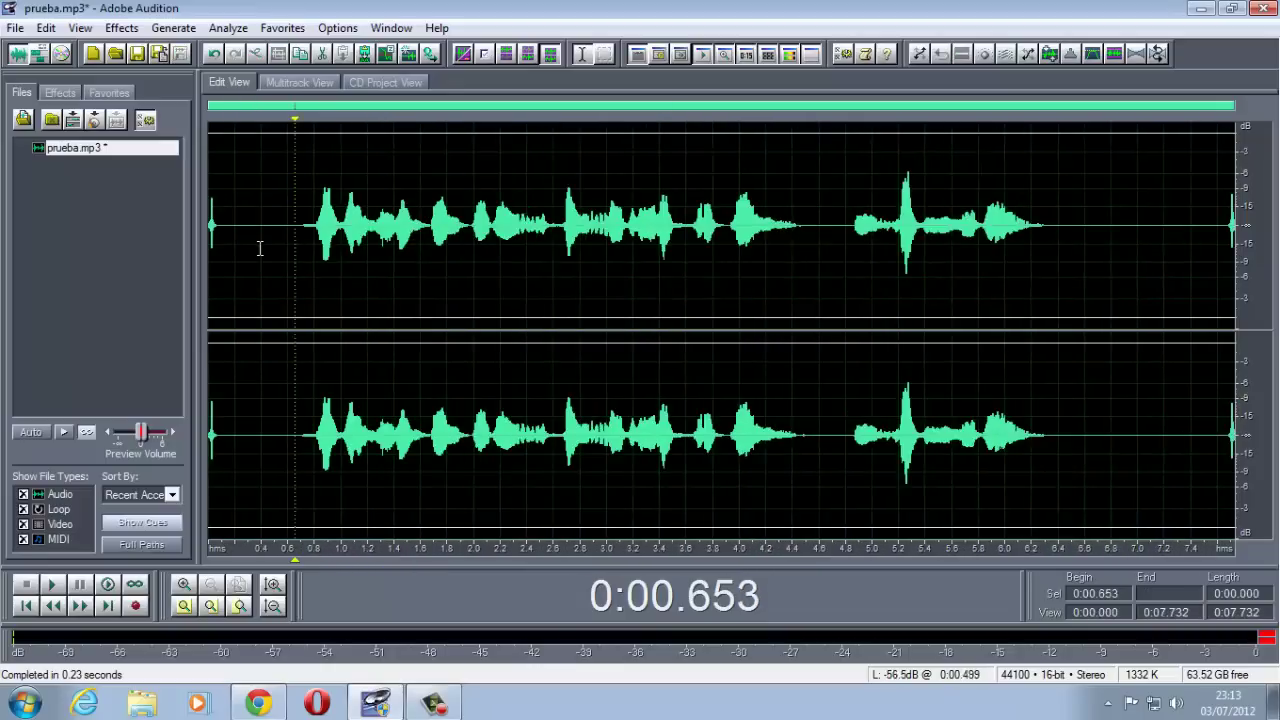
# Step: Play the processed recording from about 0.4 s, stop playback, and place the cursor back in the silence before the first words
pyautogui.click(261, 237)
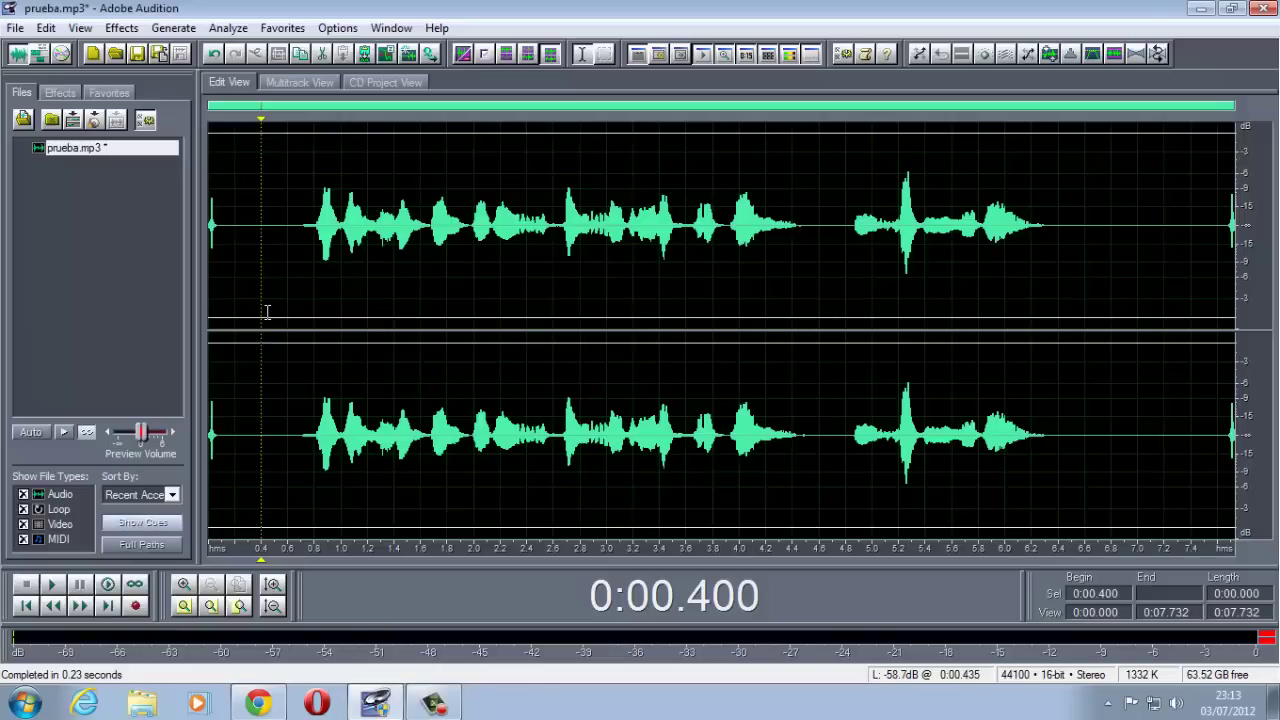
pyautogui.click(54, 587)
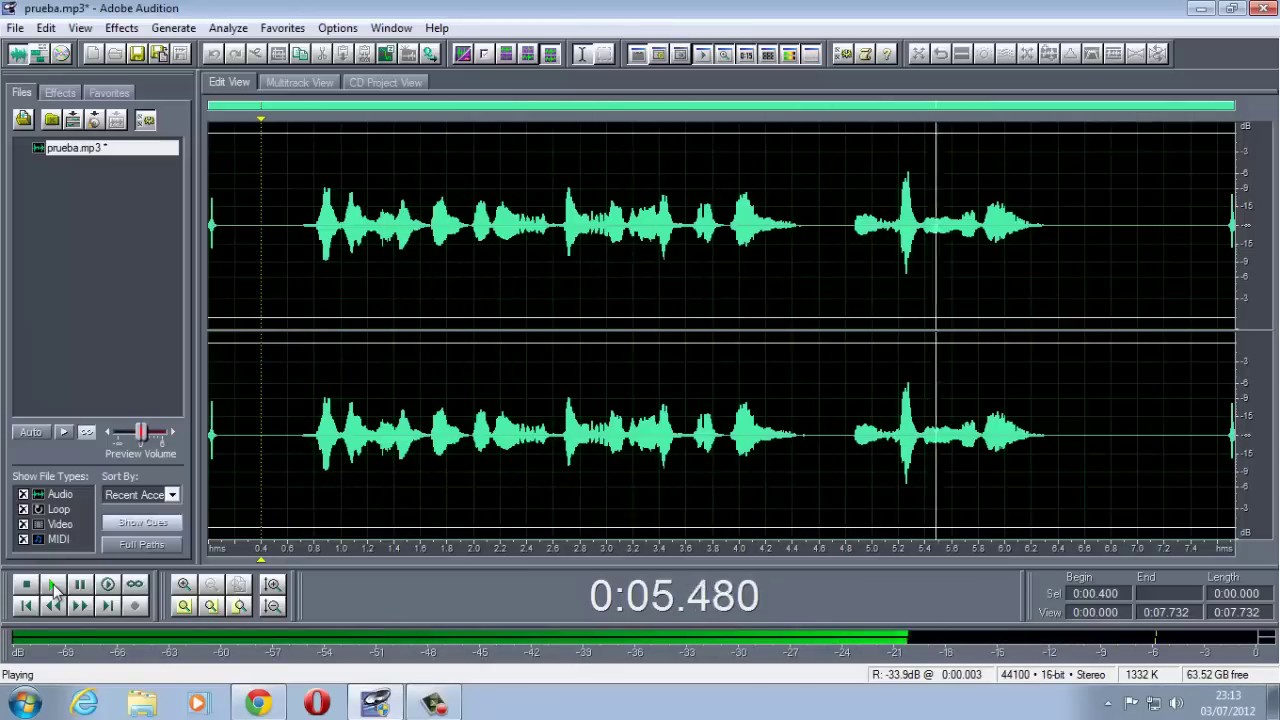
pyautogui.click(26, 584)
pyautogui.click(410, 385)
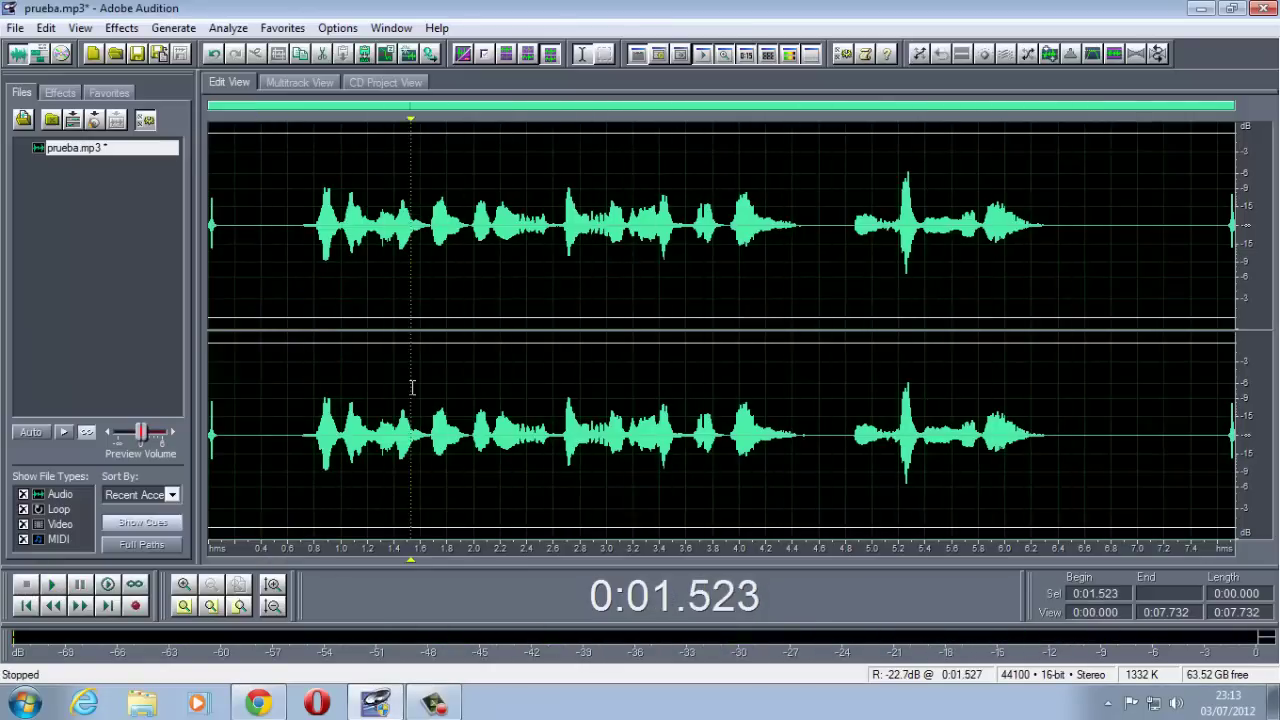
pyautogui.click(254, 370)
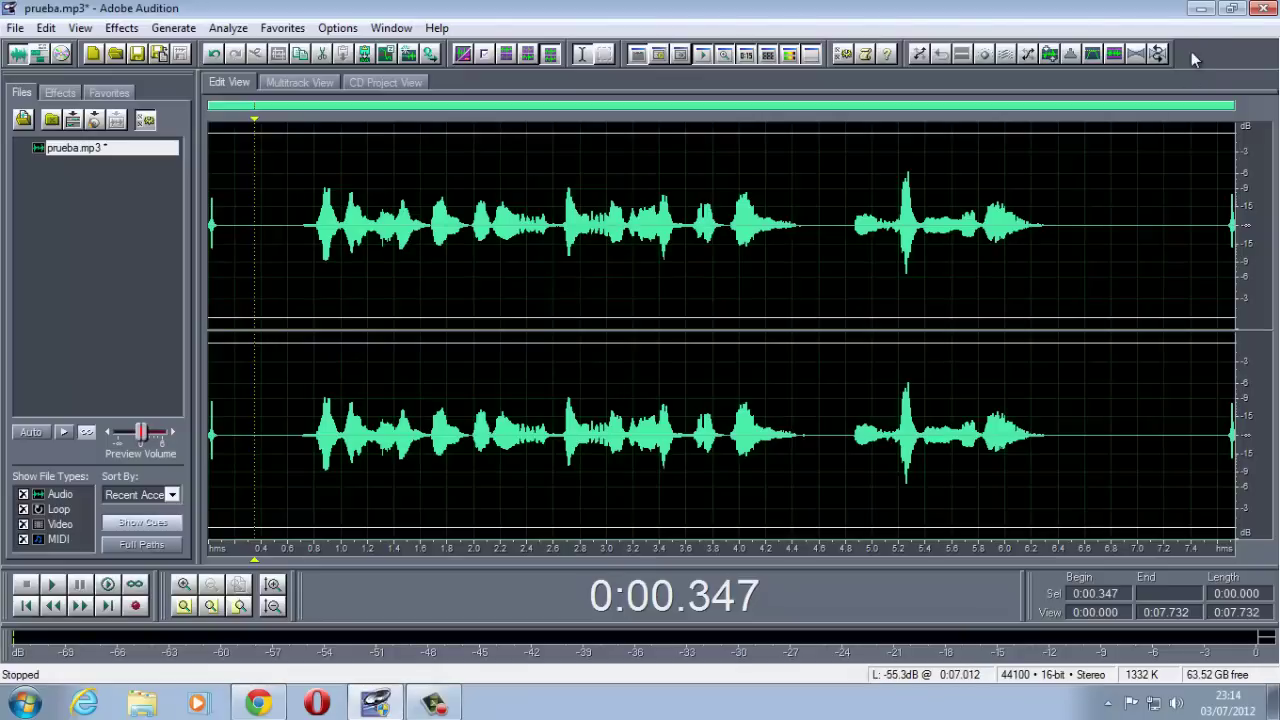
pyautogui.click(1201, 8)
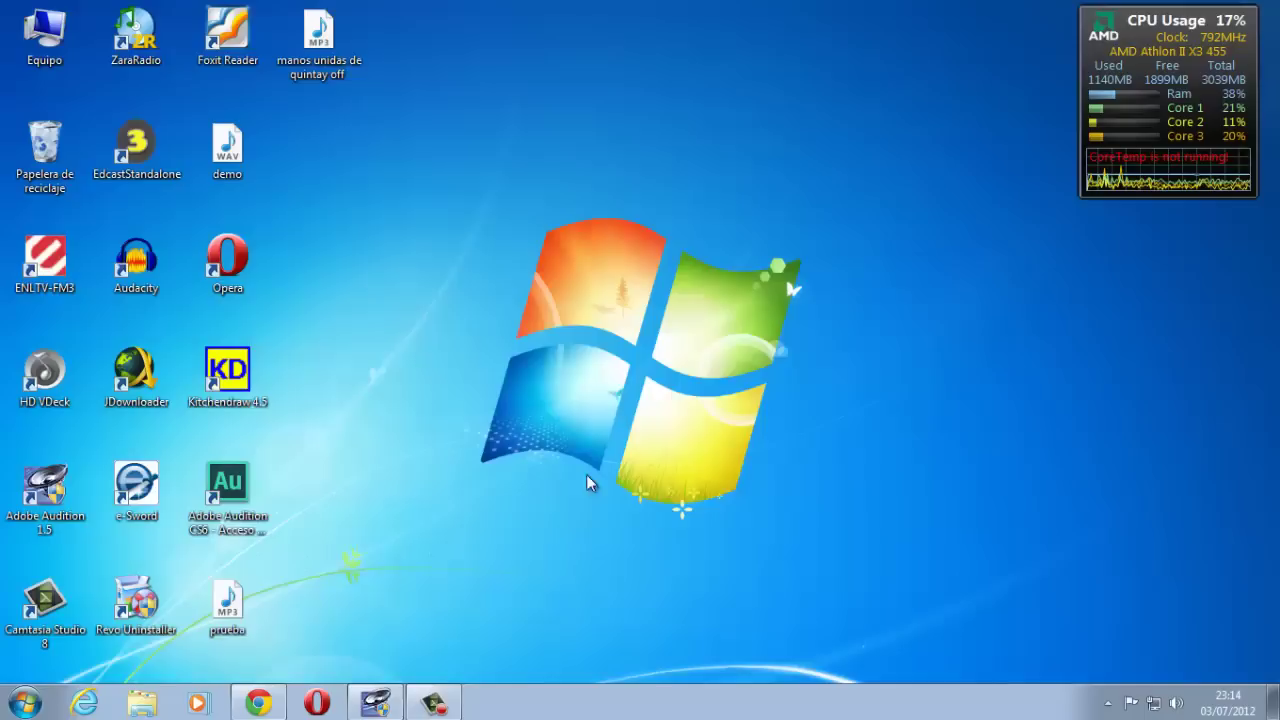
pyautogui.click(433, 703)
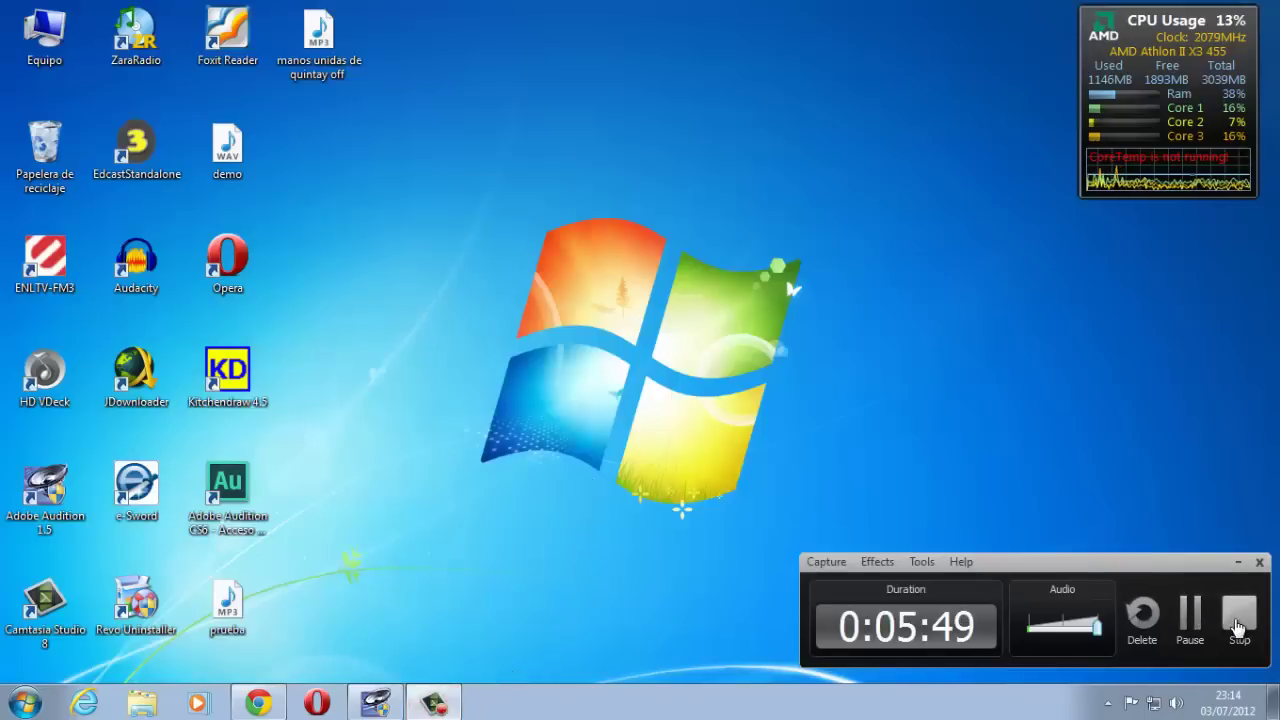